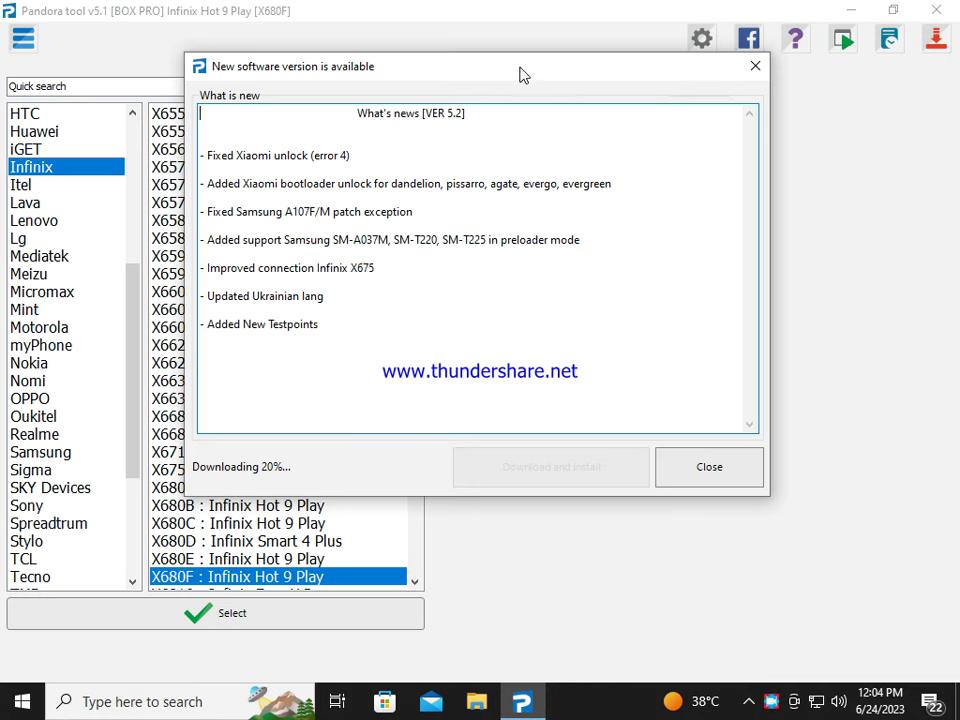
{"action": "mouse_move", "coordinate": [519, 64]}
{"action": "left_mouse_down"}
{"action": "mouse_move", "coordinate": [525, 43]}
{"action": "mouse_move", "coordinate": [519, 48]}
{"action": "left_mouse_up"}
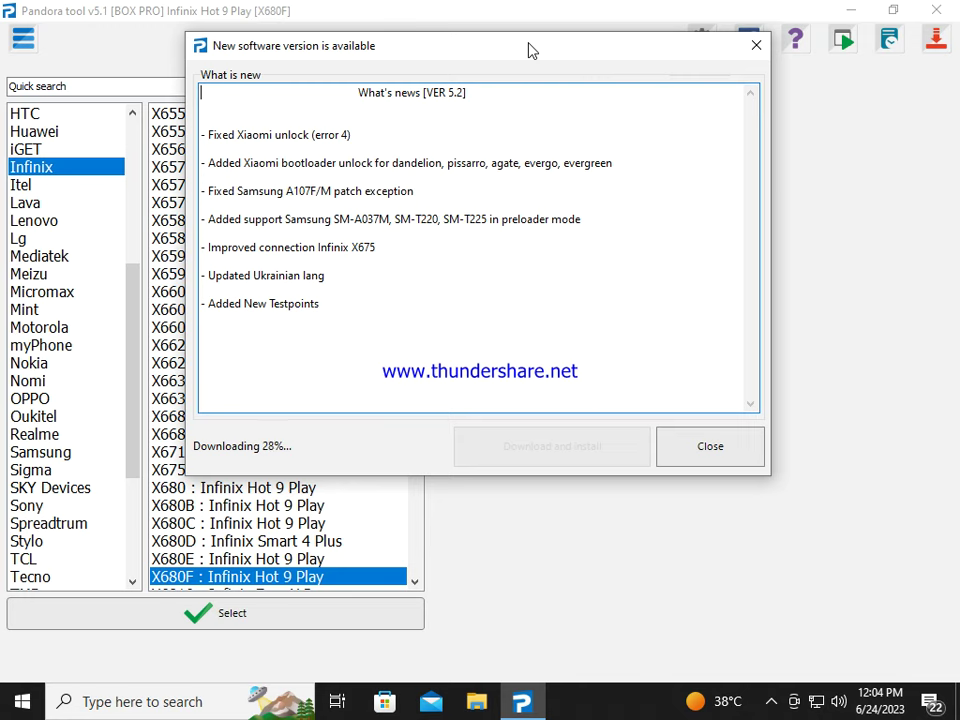
{"action": "left_click", "coordinate": [771, 703]}
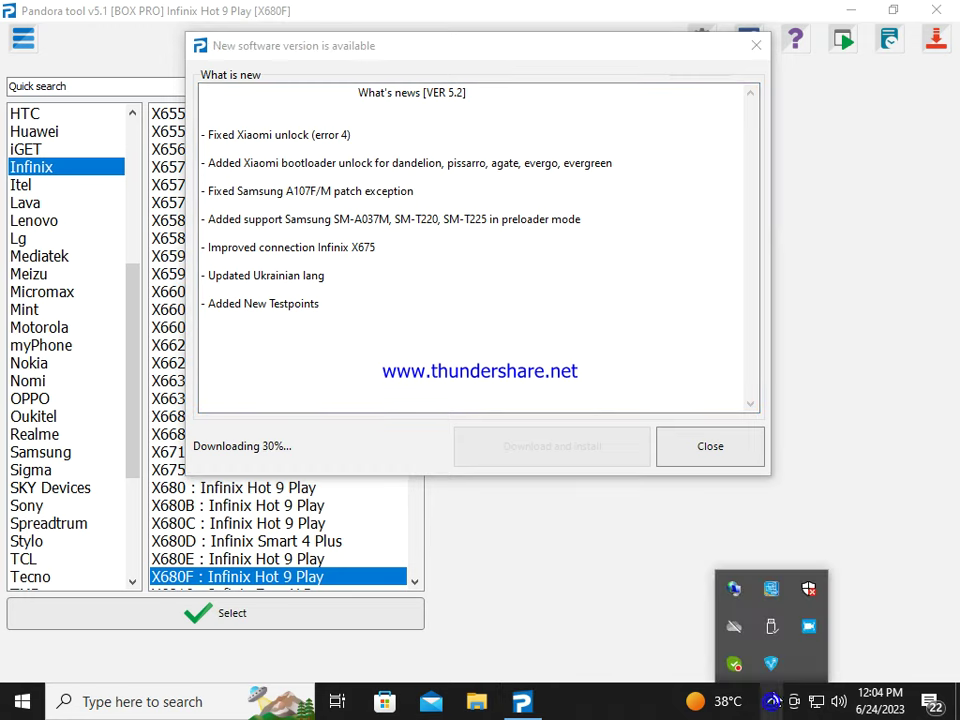
{"action": "right_click", "coordinate": [817, 628]}
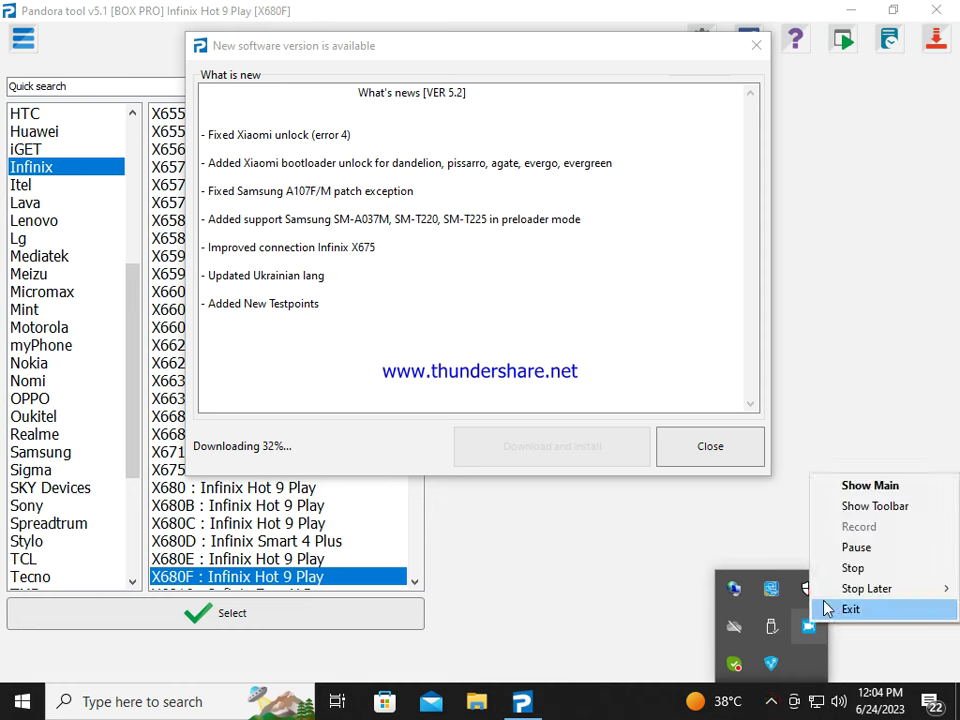
{"action": "left_click", "coordinate": [826, 547]}
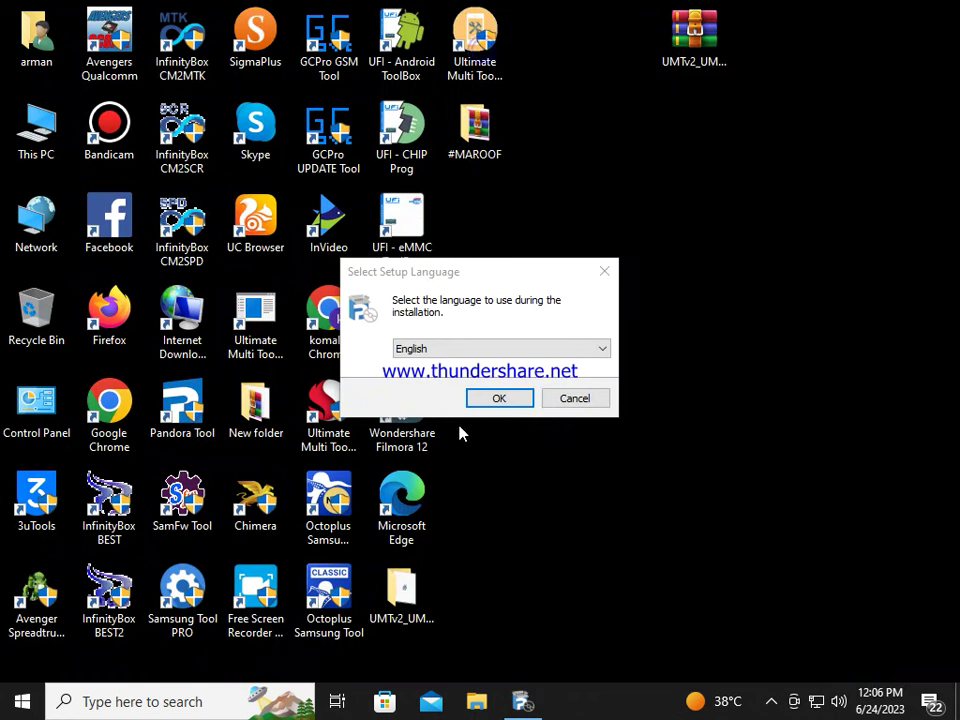
- Start the Pandora Tool setup in English and accept its licence agreement
{"action": "left_click", "coordinate": [511, 400]}
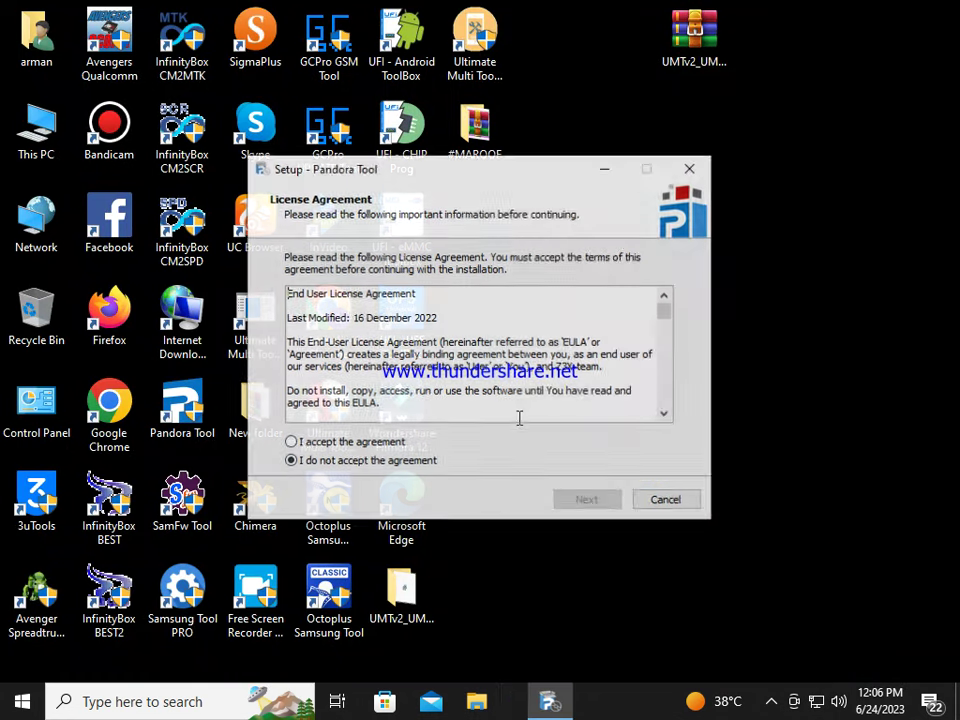
{"action": "left_click", "coordinate": [378, 443]}
{"action": "left_click", "coordinate": [585, 499]}
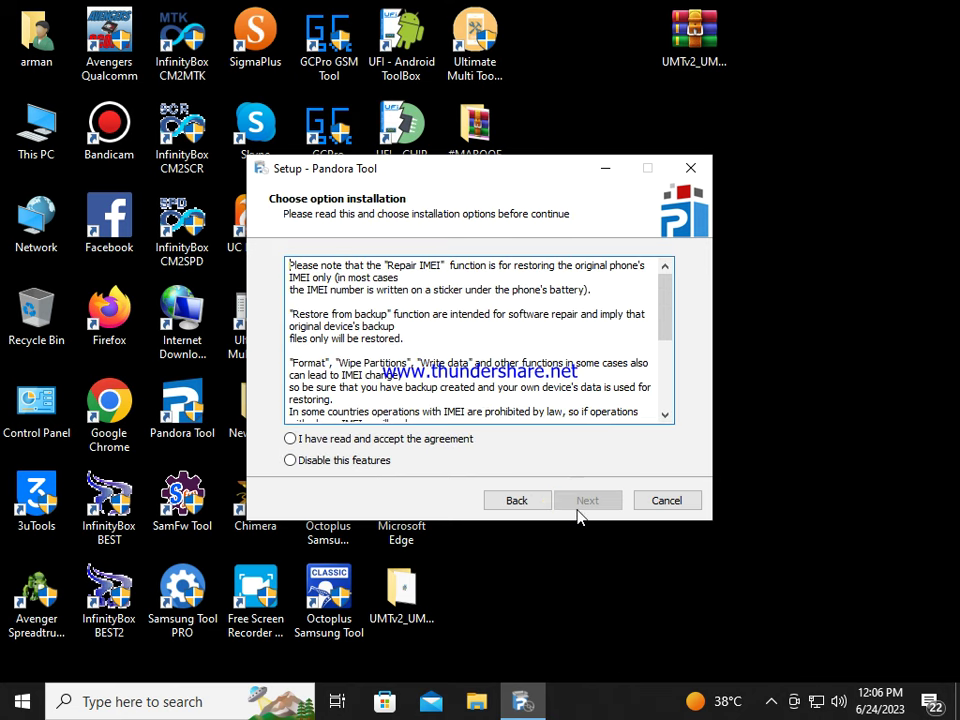
- Accept the agreement for the Repair IMEI and restore functions and install Pandora Tool with desktop and Quick Launch shortcuts
{"action": "left_click", "coordinate": [445, 436]}
{"action": "left_click", "coordinate": [584, 501]}
{"action": "left_click", "coordinate": [580, 503]}
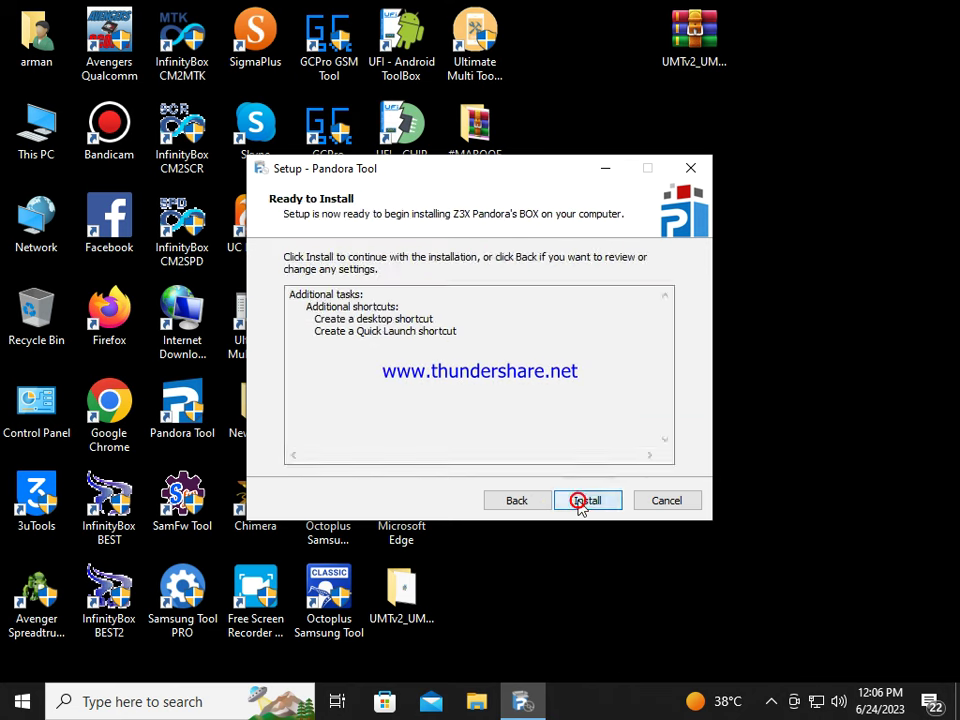
{"action": "left_click", "coordinate": [578, 503]}
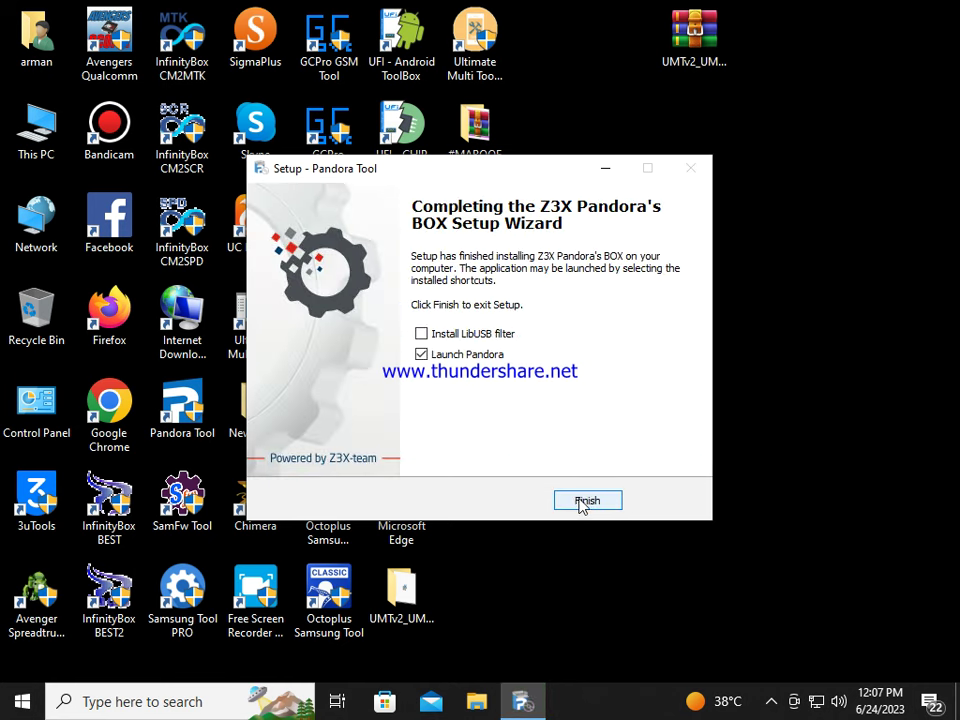
- Finish the Pandora setup with the LibUSB filter option enabled and install LibUSB-Win32, accepting its licence agreement
{"action": "left_click", "coordinate": [531, 334]}
{"action": "left_click", "coordinate": [587, 499]}
{"action": "left_click", "coordinate": [376, 444]}
{"action": "left_click", "coordinate": [579, 499]}
{"action": "left_click", "coordinate": [579, 499]}
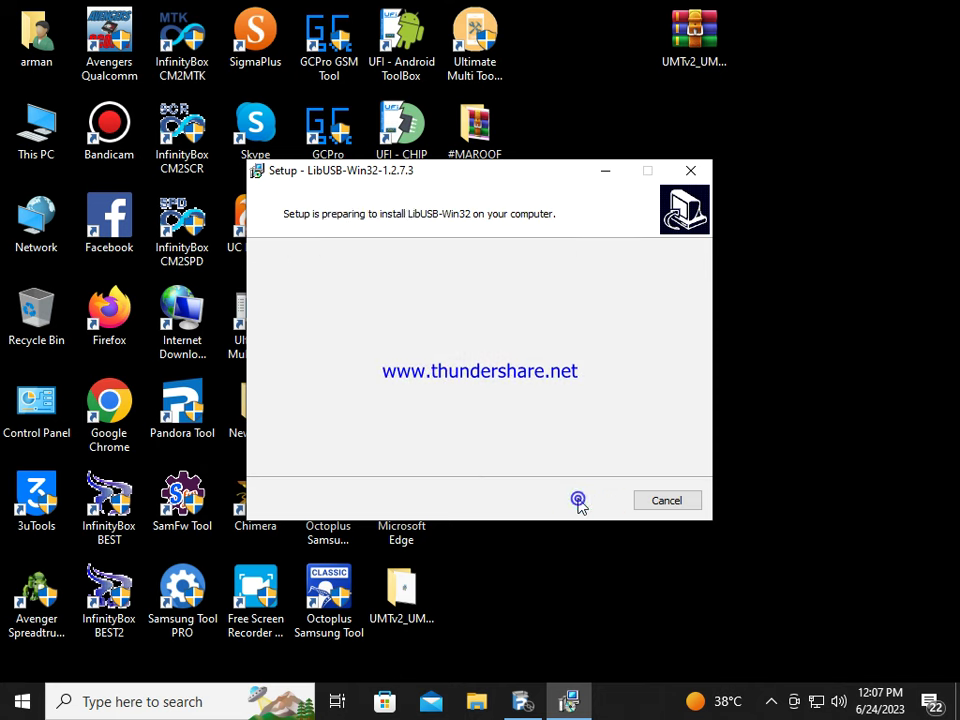
{"action": "left_click", "coordinate": [580, 501]}
{"action": "left_click", "coordinate": [580, 501]}
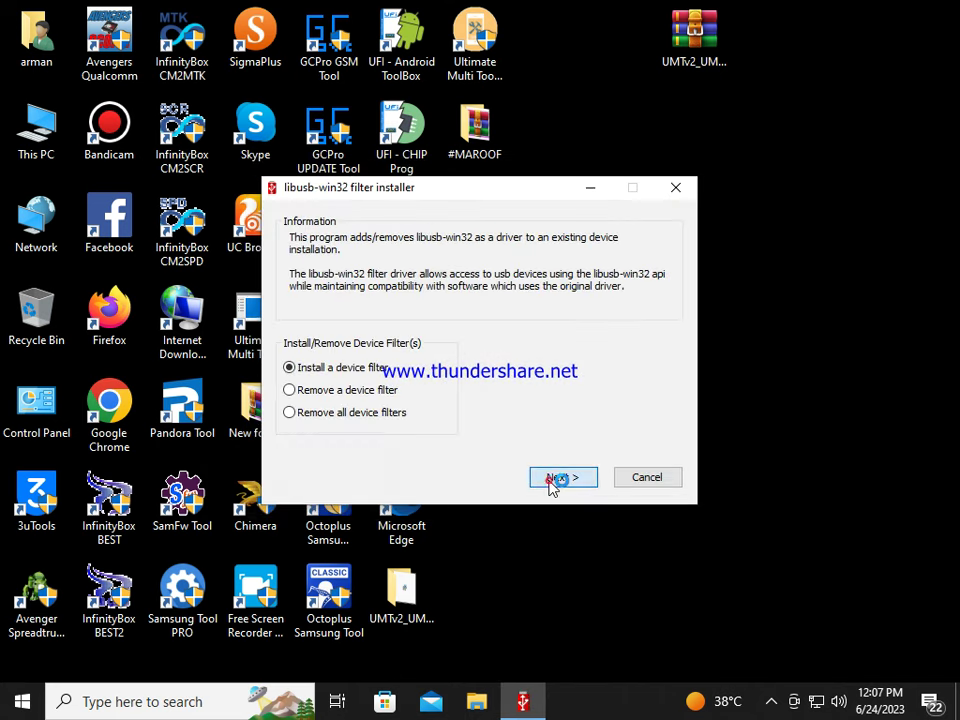
- Look through the unfiltered devices in the libusb-win32 filter installer and exit it without installing a device filter
{"action": "left_click", "coordinate": [558, 482]}
{"action": "left_click", "coordinate": [659, 410]}
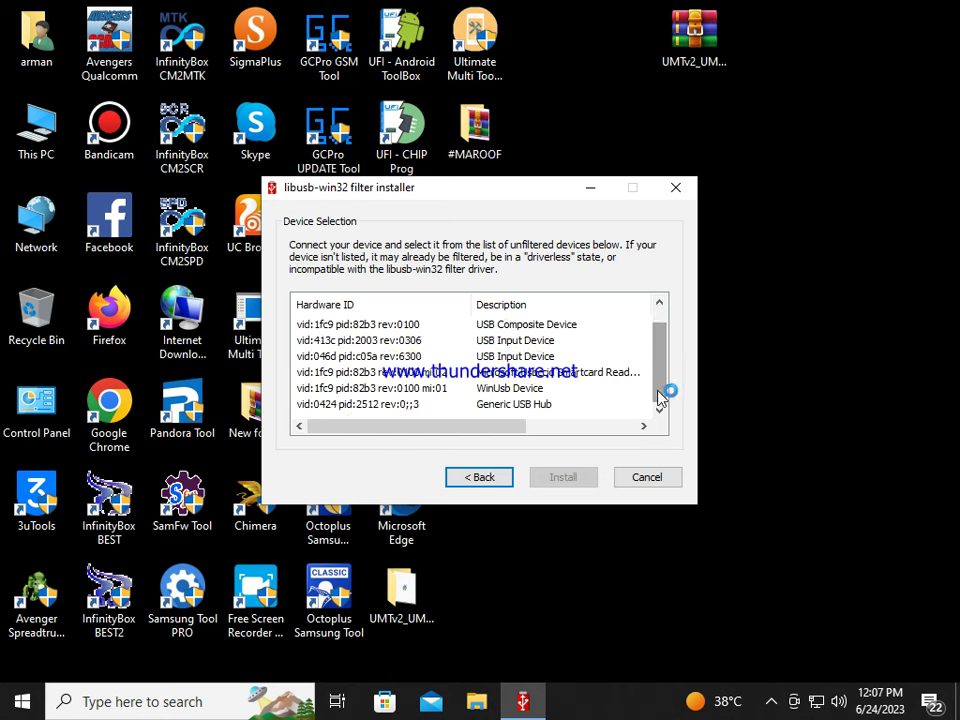
{"action": "left_click", "coordinate": [650, 477]}
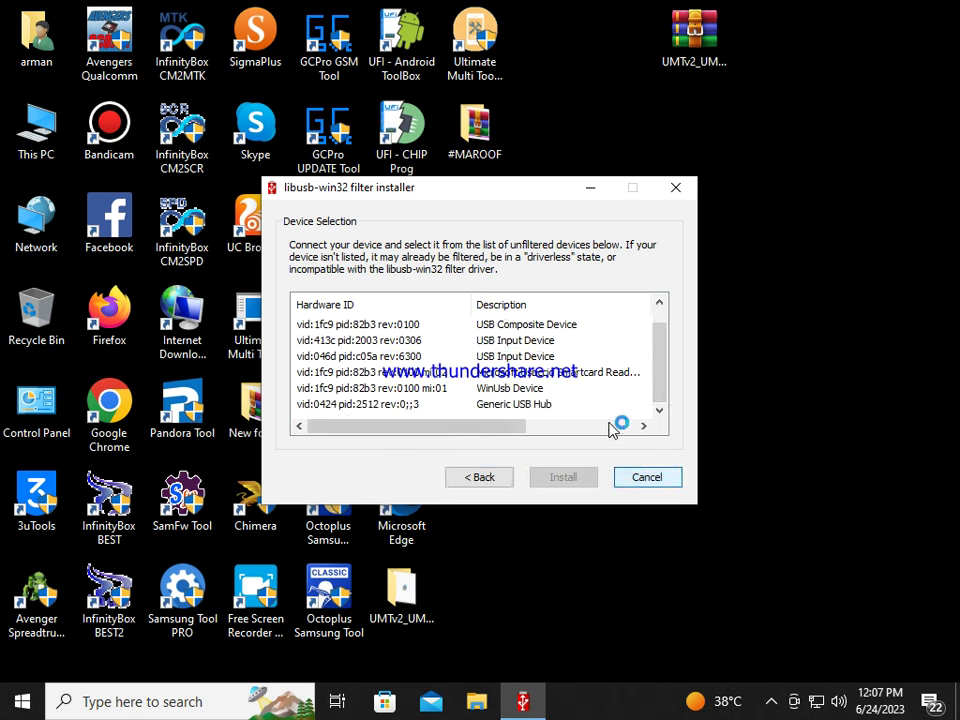
{"action": "scroll", "coordinate": [600, 408], "scroll_direction": "up", "scroll_amount": 1}
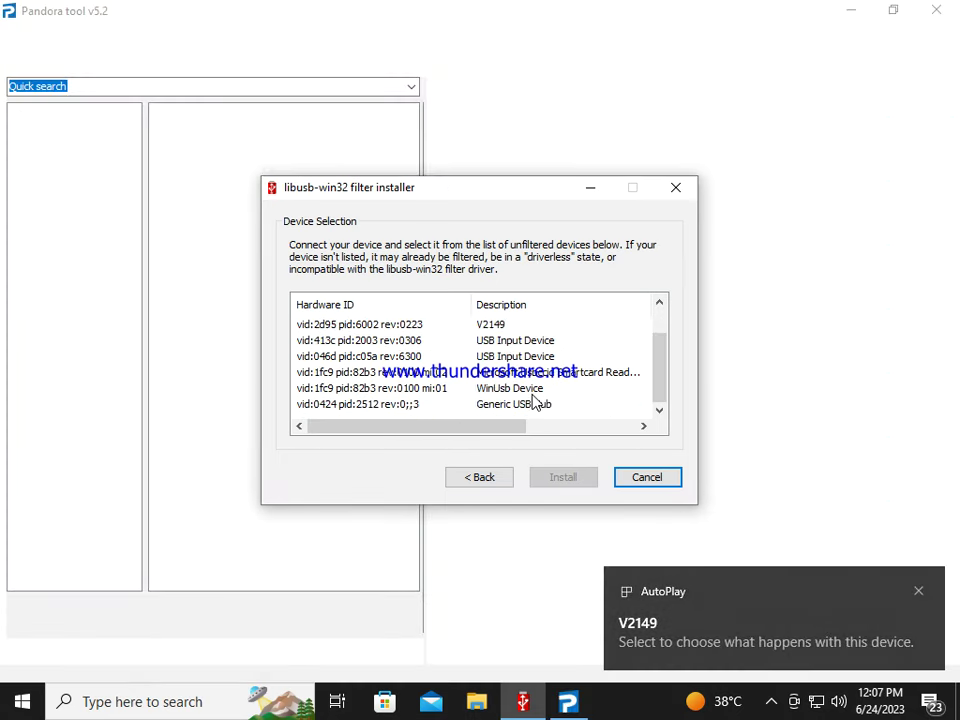
{"action": "left_click", "coordinate": [480, 477]}
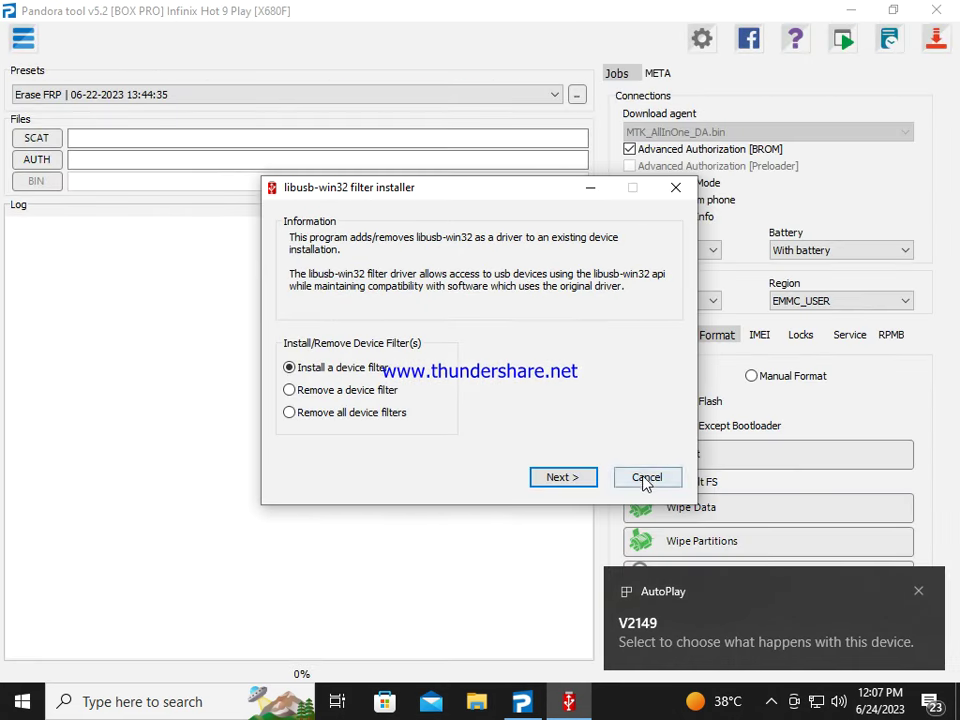
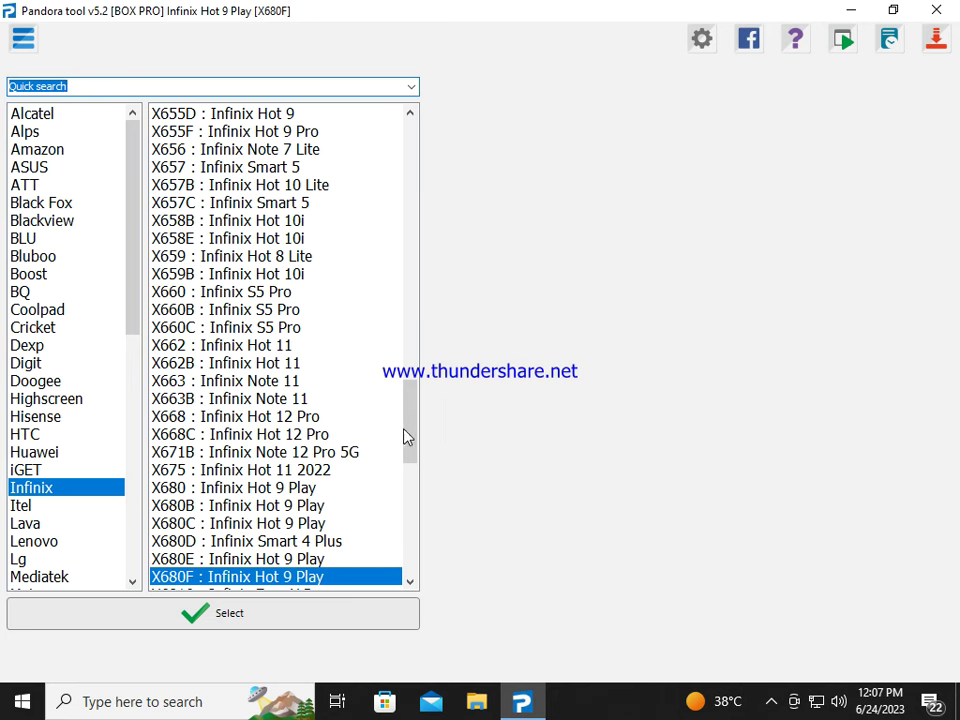
- Look through the supported Infinix and Huawei models down to the end of each model list
{"action": "left_click_drag", "start_coordinate": [403, 435], "coordinate": [407, 574]}
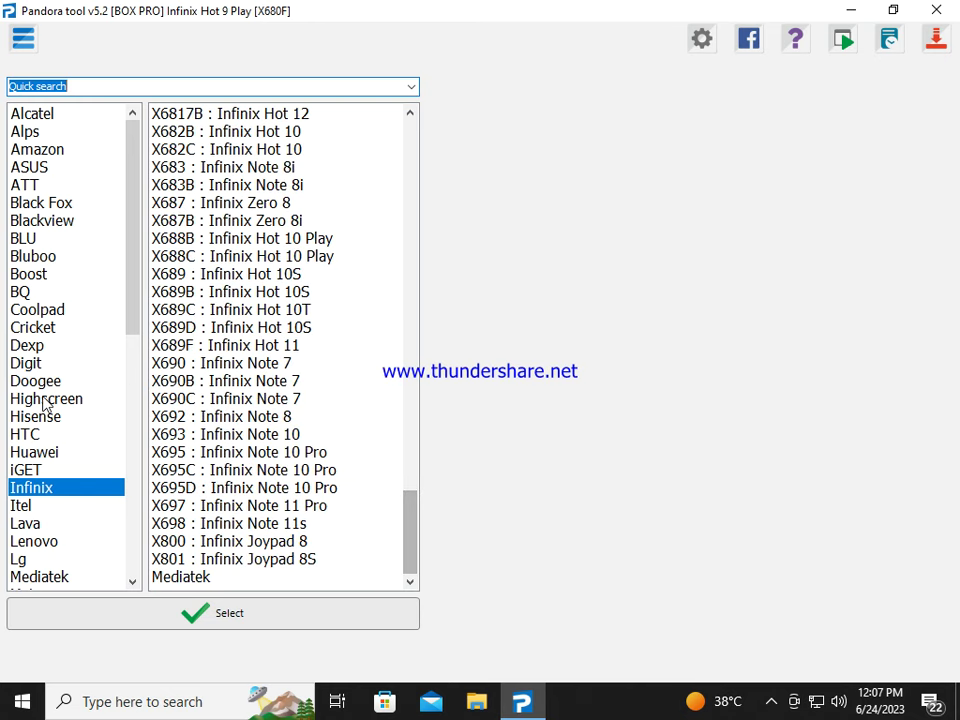
{"action": "left_click", "coordinate": [48, 453]}
{"action": "left_click_drag", "start_coordinate": [408, 276], "coordinate": [410, 444]}
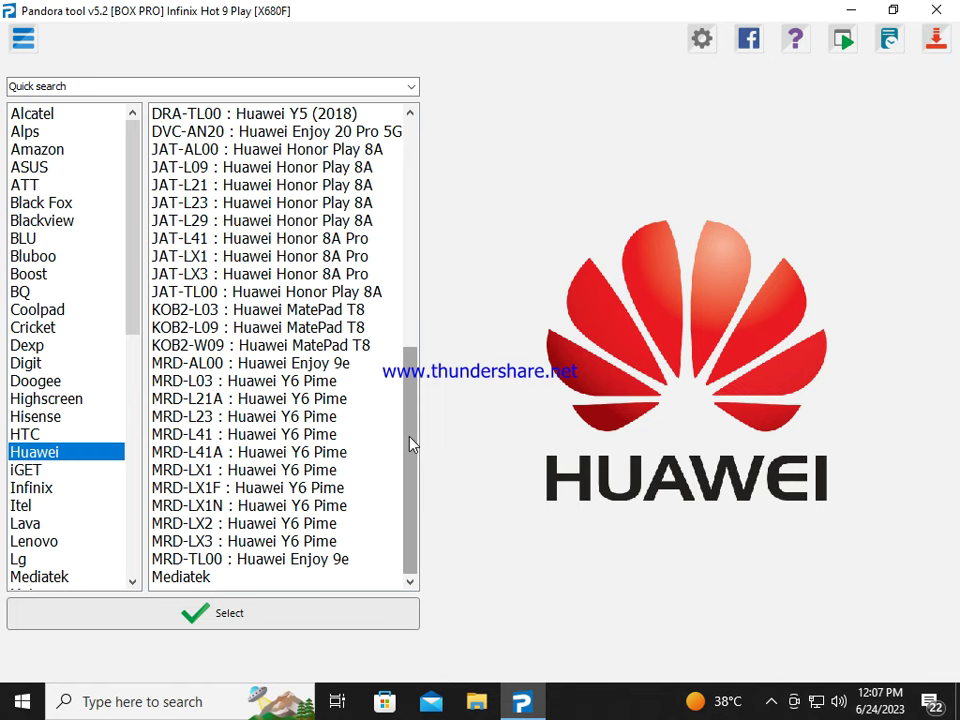
{"action": "scroll", "coordinate": [60, 400], "scroll_direction": "down", "scroll_amount": 4}
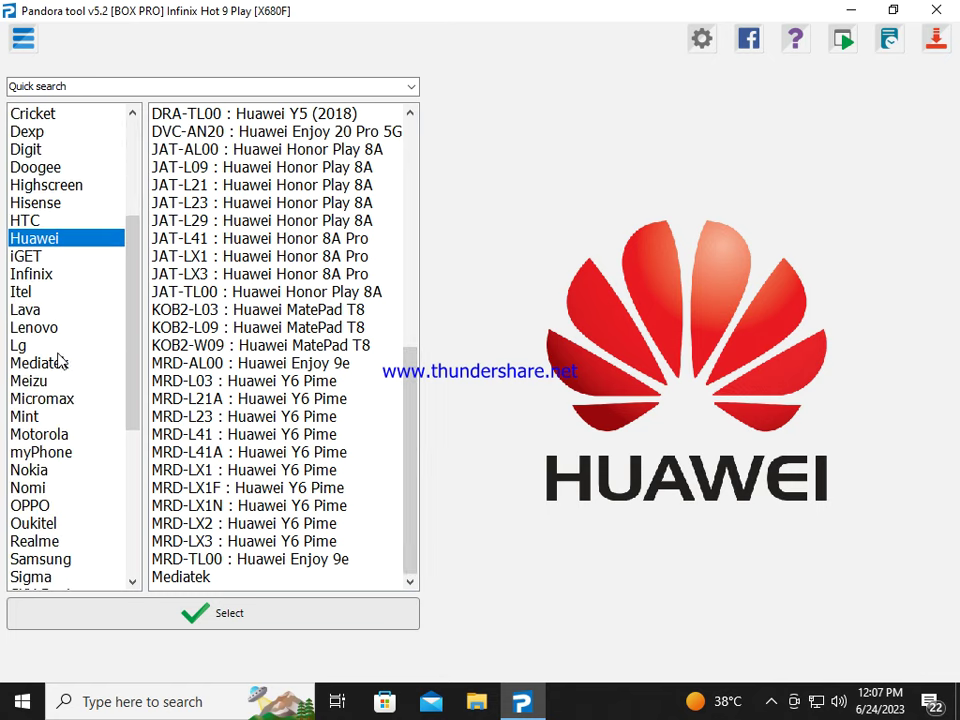
{"action": "left_click", "coordinate": [45, 273]}
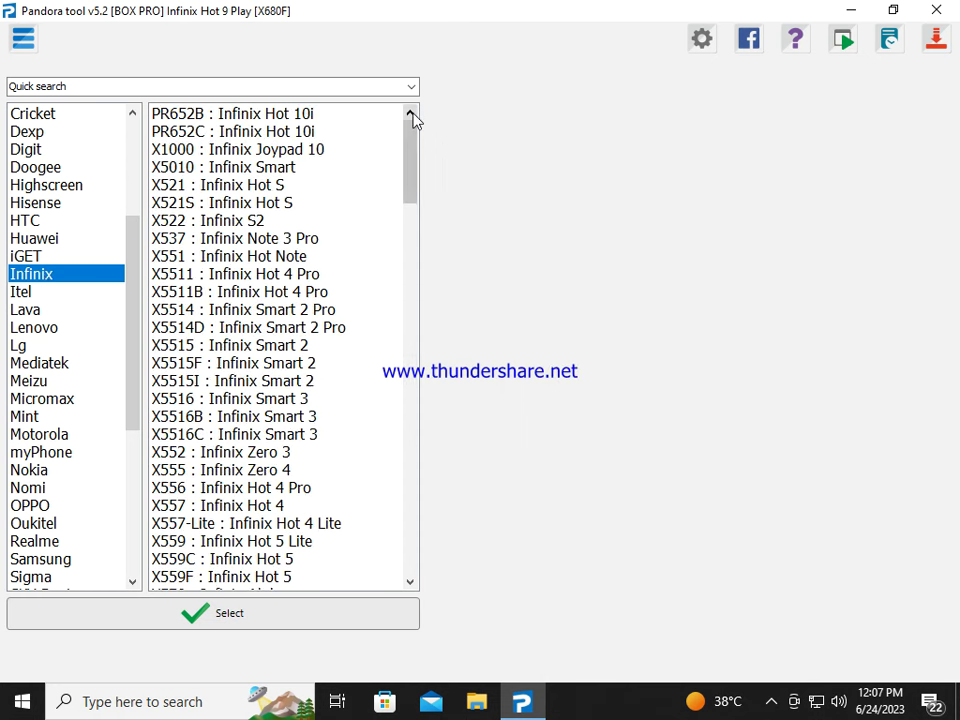
{"action": "left_click_drag", "start_coordinate": [414, 159], "coordinate": [455, 541]}
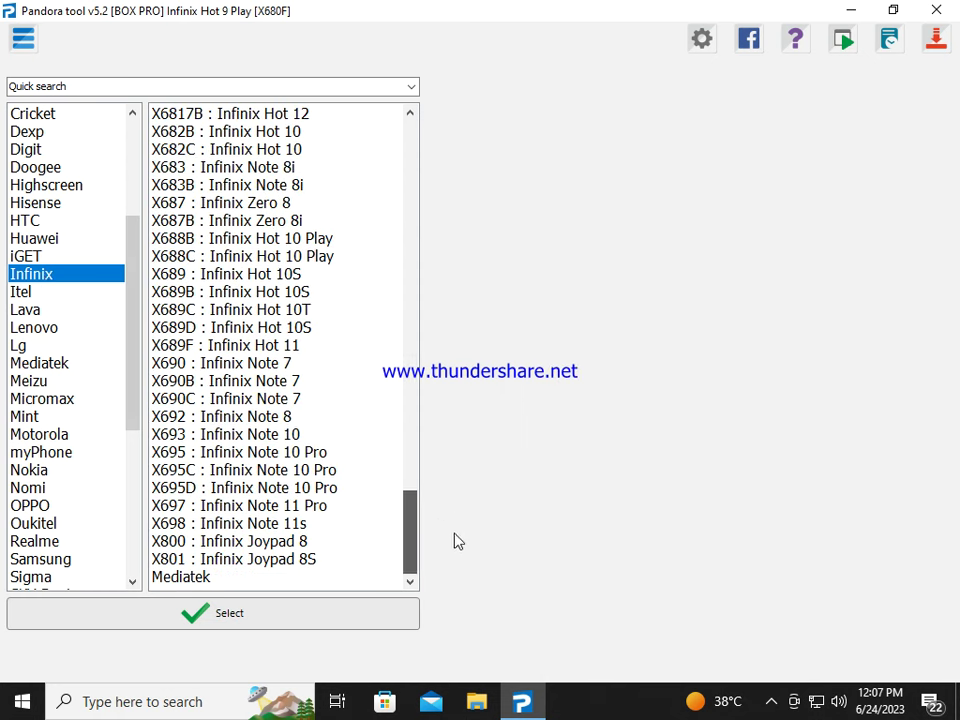
- Look through the complete lists of supported Itel, Lenovo and OPPO models
{"action": "left_click", "coordinate": [96, 293]}
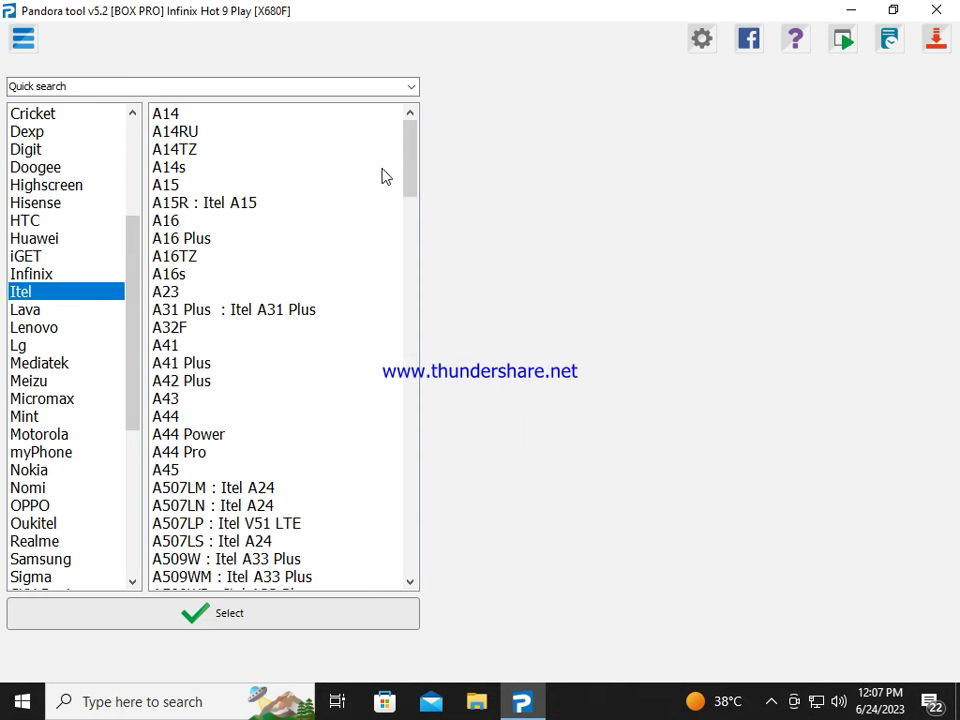
{"action": "left_click_drag", "start_coordinate": [412, 145], "coordinate": [443, 570]}
{"action": "left_click", "coordinate": [45, 327]}
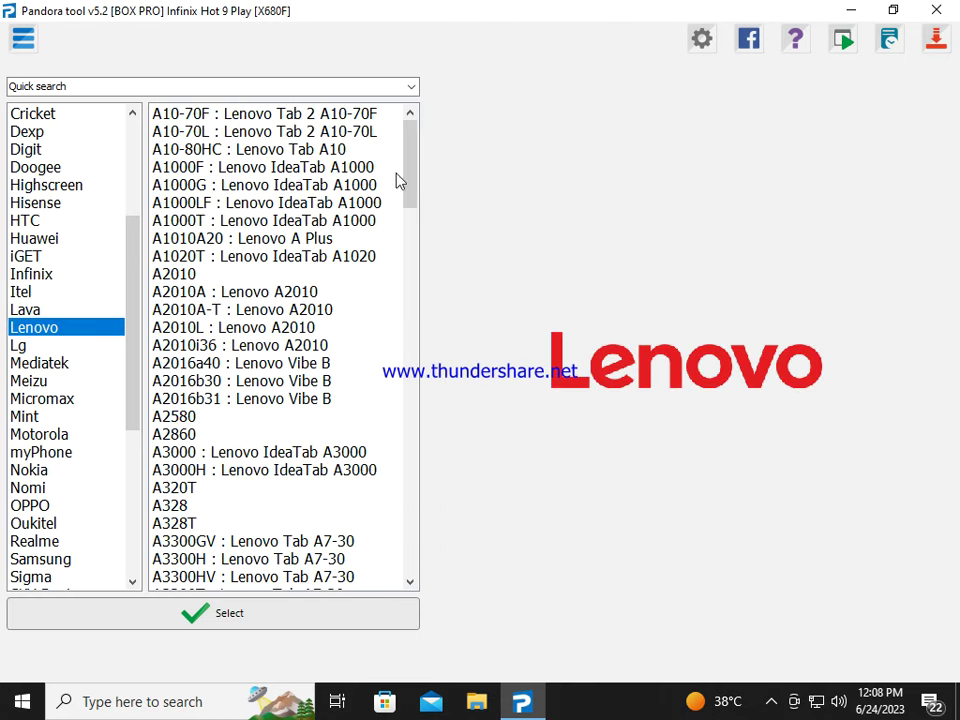
{"action": "left_click_drag", "start_coordinate": [409, 193], "coordinate": [407, 578]}
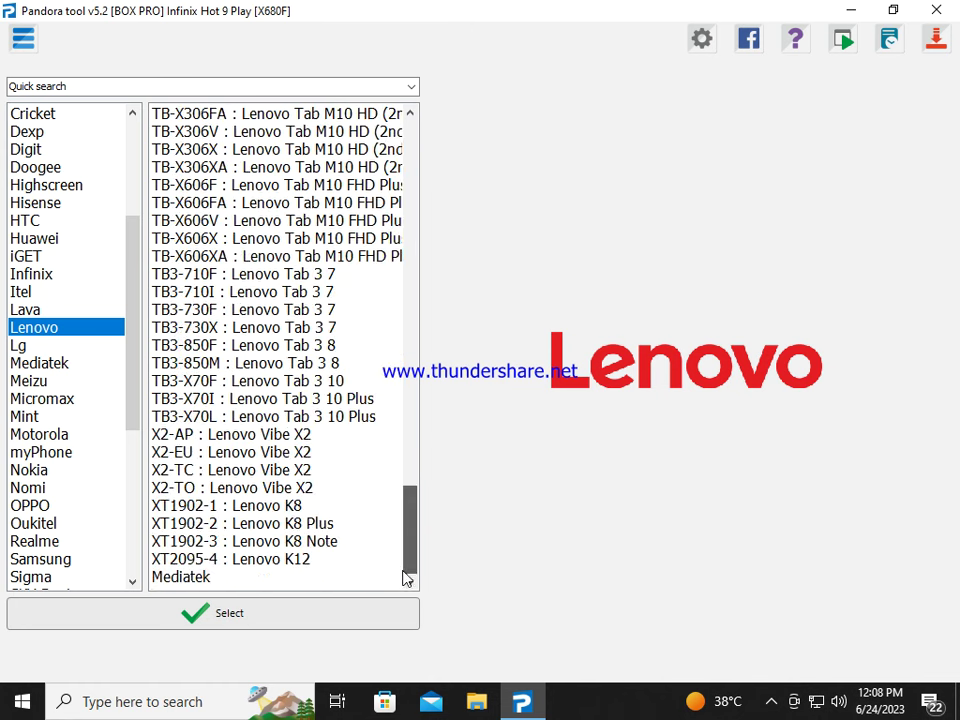
{"action": "left_click", "coordinate": [25, 506]}
{"action": "left_click_drag", "start_coordinate": [411, 158], "coordinate": [414, 579]}
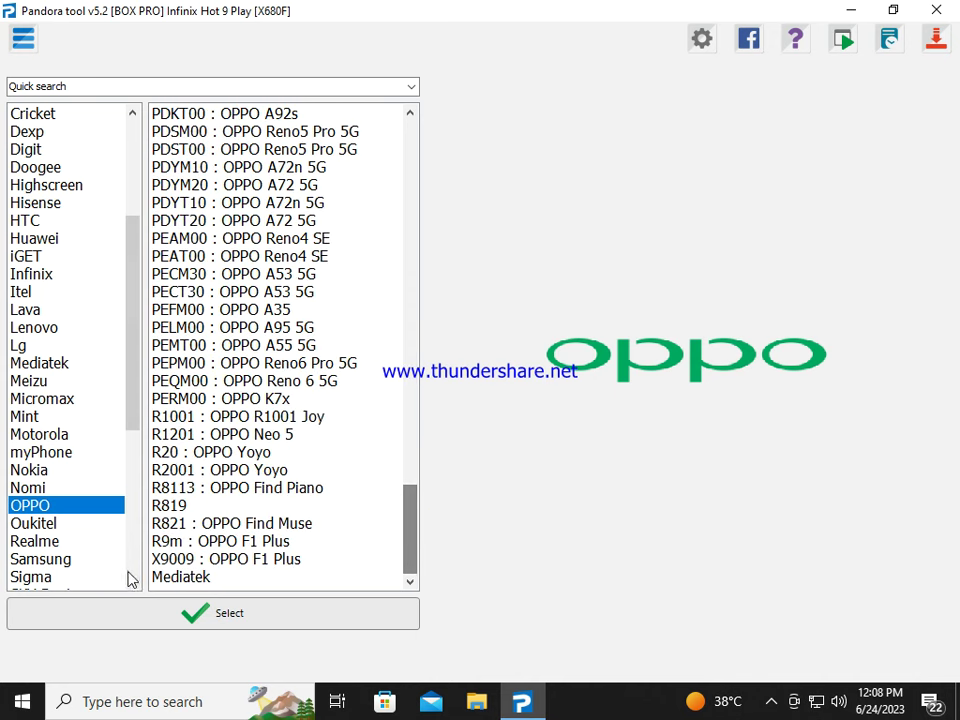
- Look through the complete lists of supported Realme and Samsung models
{"action": "left_click", "coordinate": [84, 542]}
{"action": "left_click_drag", "start_coordinate": [417, 154], "coordinate": [4, 596]}
{"action": "left_click", "coordinate": [24, 562]}
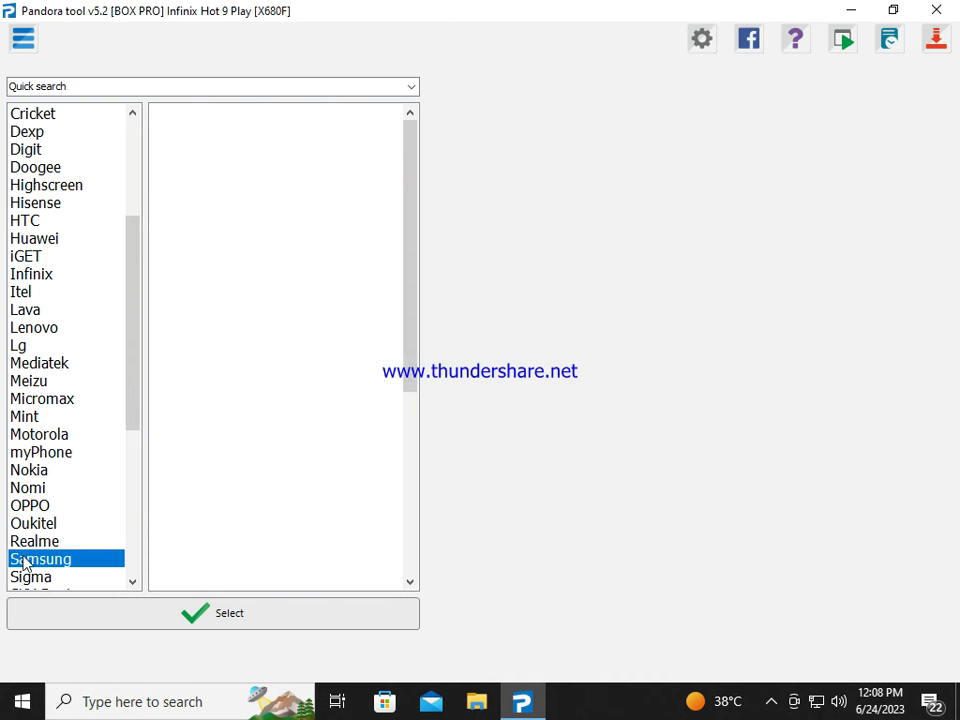
{"action": "left_click_drag", "start_coordinate": [414, 148], "coordinate": [411, 336]}
{"action": "left_click_drag", "start_coordinate": [408, 398], "coordinate": [431, 480]}
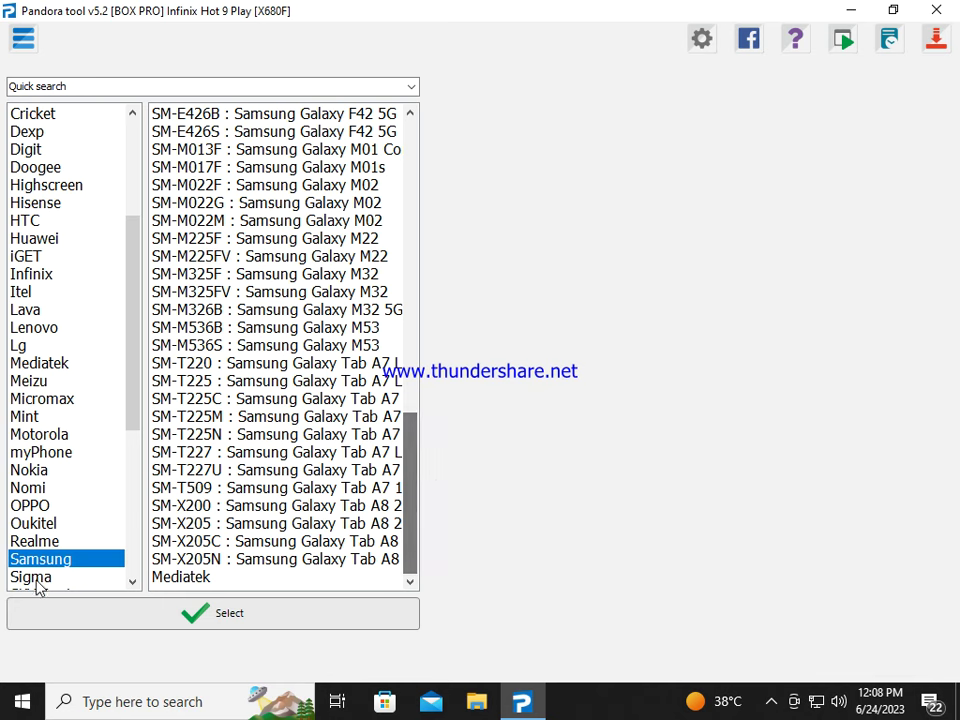
- Look through the supported Vivo models to the end of the list and view the Zopo entries
{"action": "scroll", "coordinate": [42, 570], "scroll_direction": "down", "scroll_amount": 3}
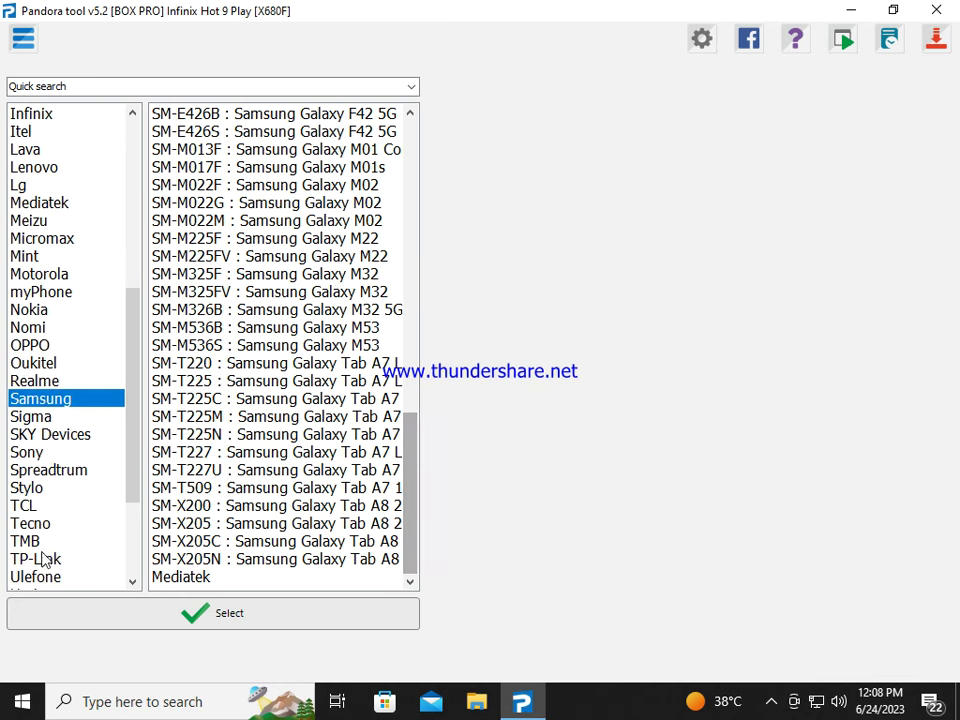
{"action": "scroll", "coordinate": [20, 510], "scroll_direction": "down", "scroll_amount": 3}
{"action": "left_click", "coordinate": [40, 469]}
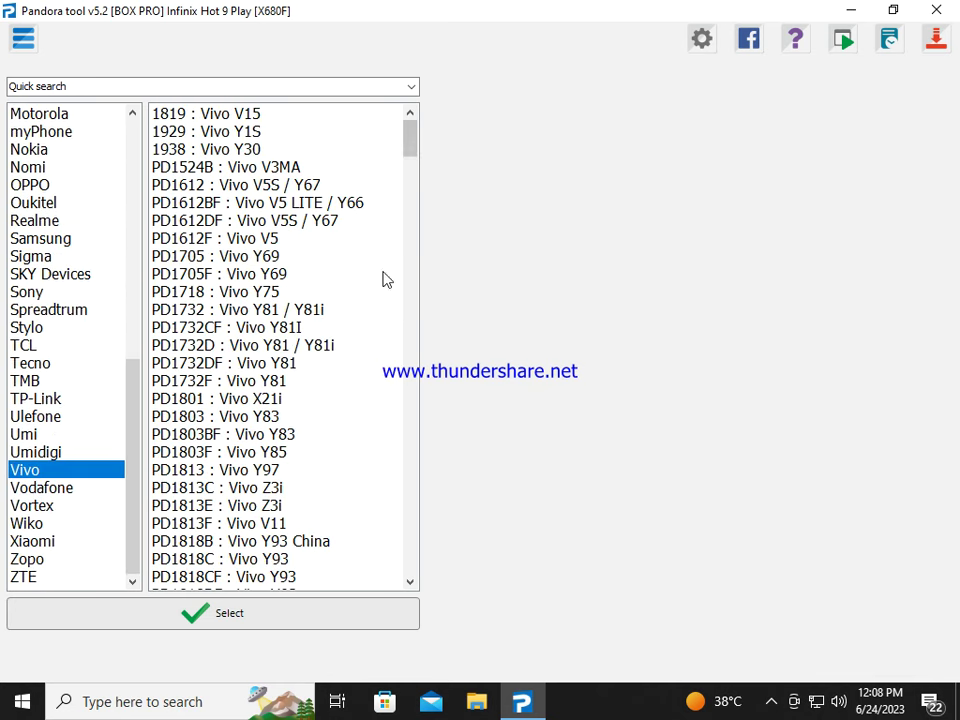
{"action": "left_click_drag", "start_coordinate": [407, 137], "coordinate": [422, 579]}
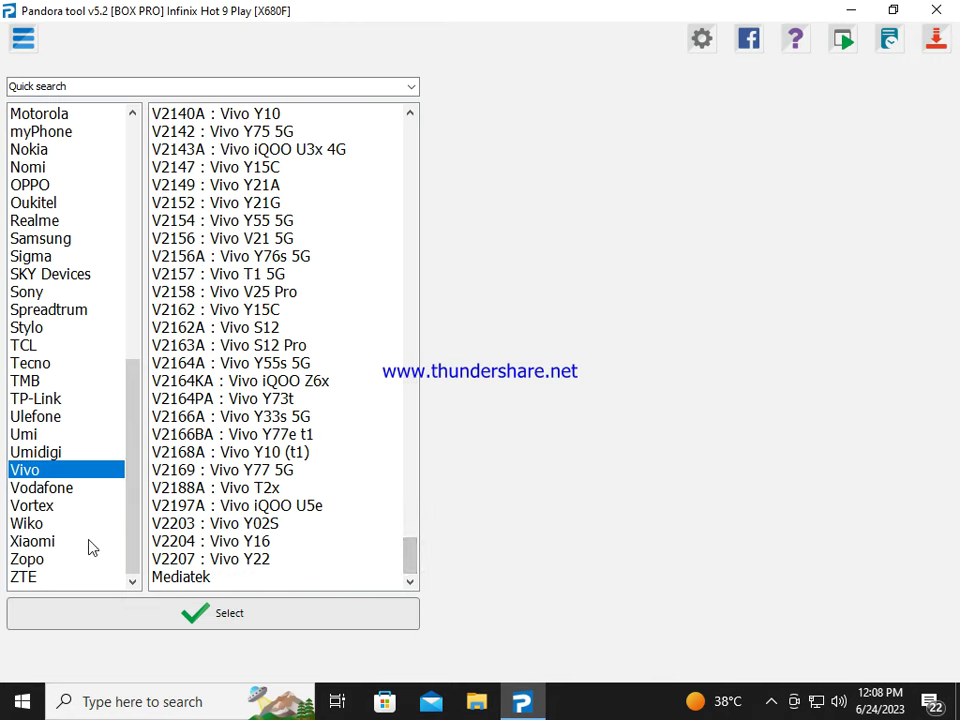
{"action": "left_click", "coordinate": [36, 560]}
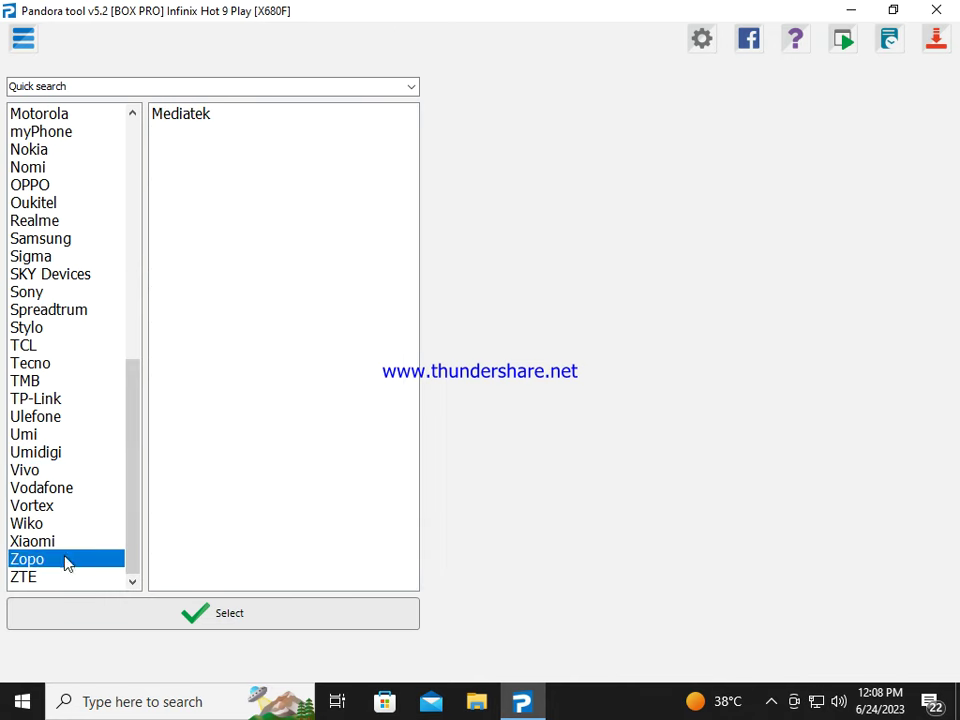
- View the Realme and Mediatek brand entries and look through part of the Infinix model list again
{"action": "left_click", "coordinate": [54, 220]}
{"action": "scroll", "coordinate": [336, 221], "scroll_direction": "down", "scroll_amount": 1}
{"action": "scroll", "coordinate": [40, 240], "scroll_direction": "up", "scroll_amount": 3}
{"action": "left_click", "coordinate": [55, 204]}
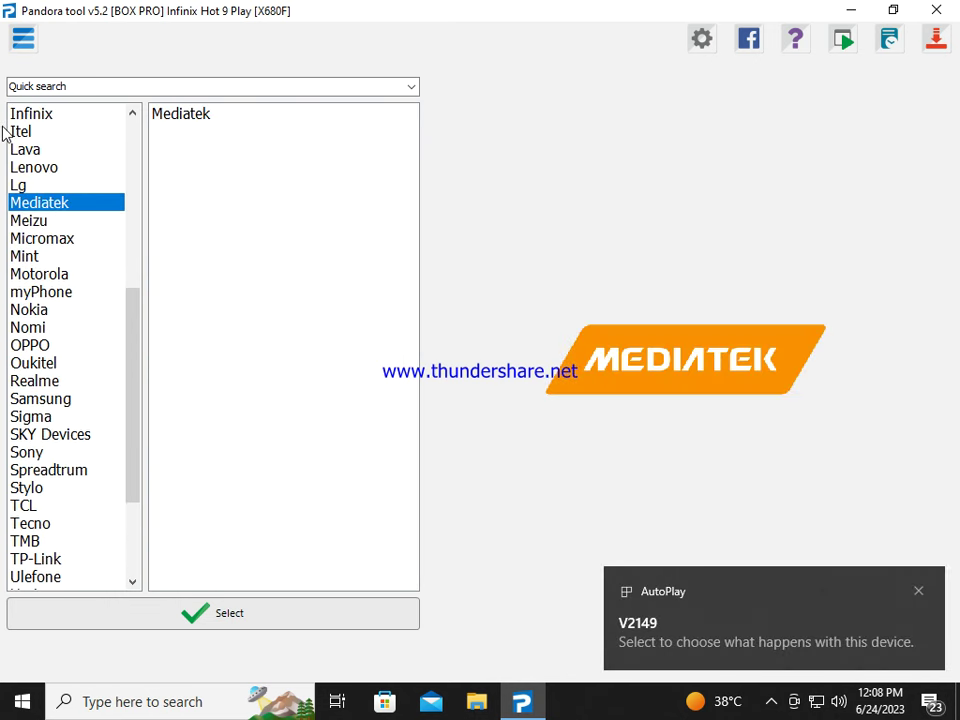
{"action": "left_click", "coordinate": [32, 116]}
{"action": "left_click_drag", "start_coordinate": [415, 162], "coordinate": [398, 232]}
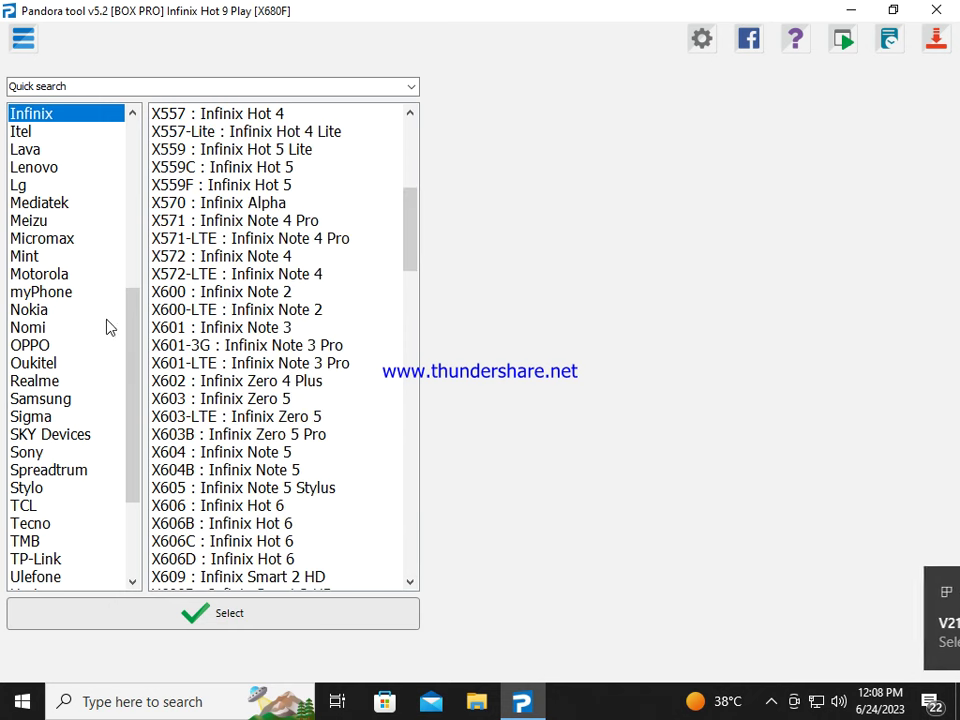
- View the supported models of the Digit and Amazon brands
{"action": "scroll", "coordinate": [101, 236], "scroll_direction": "up", "scroll_amount": 7}
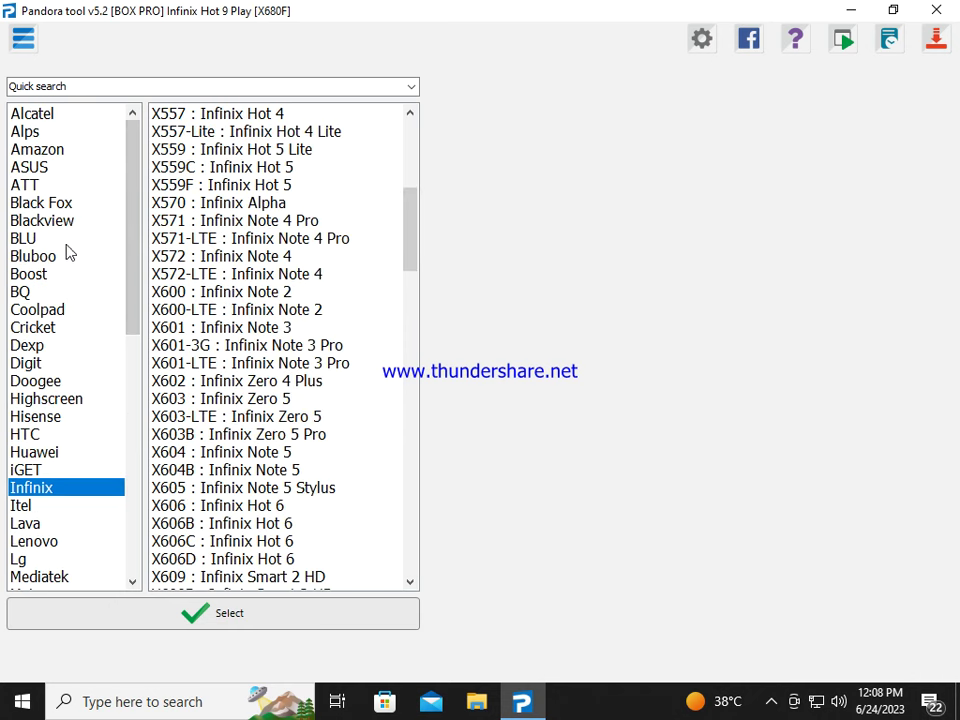
{"action": "left_click", "coordinate": [36, 366]}
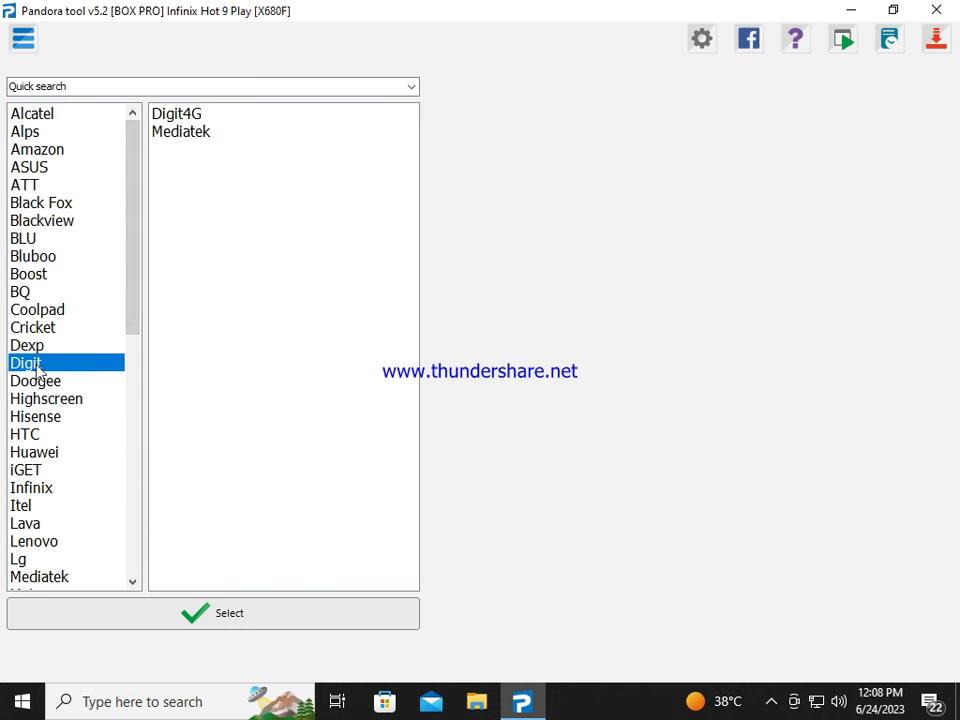
{"action": "left_click", "coordinate": [56, 148]}
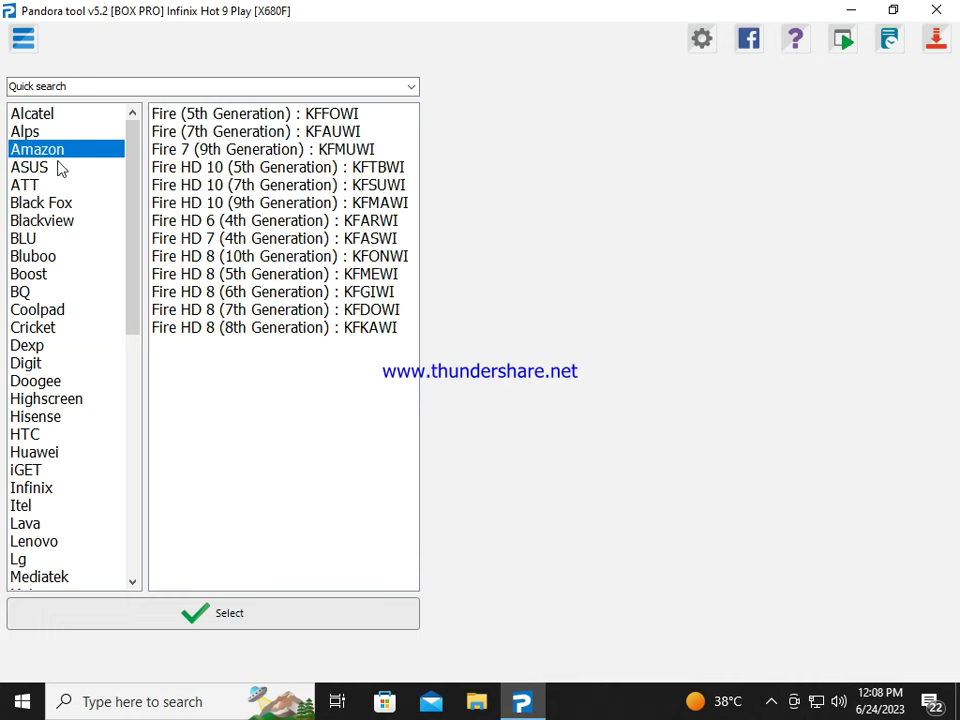
- View the supported models of the ASUS, Black Fox, Blackview, BLU, Bluboo and Boost brands
{"action": "left_click", "coordinate": [56, 168]}
{"action": "left_click", "coordinate": [47, 204]}
{"action": "left_click", "coordinate": [57, 221]}
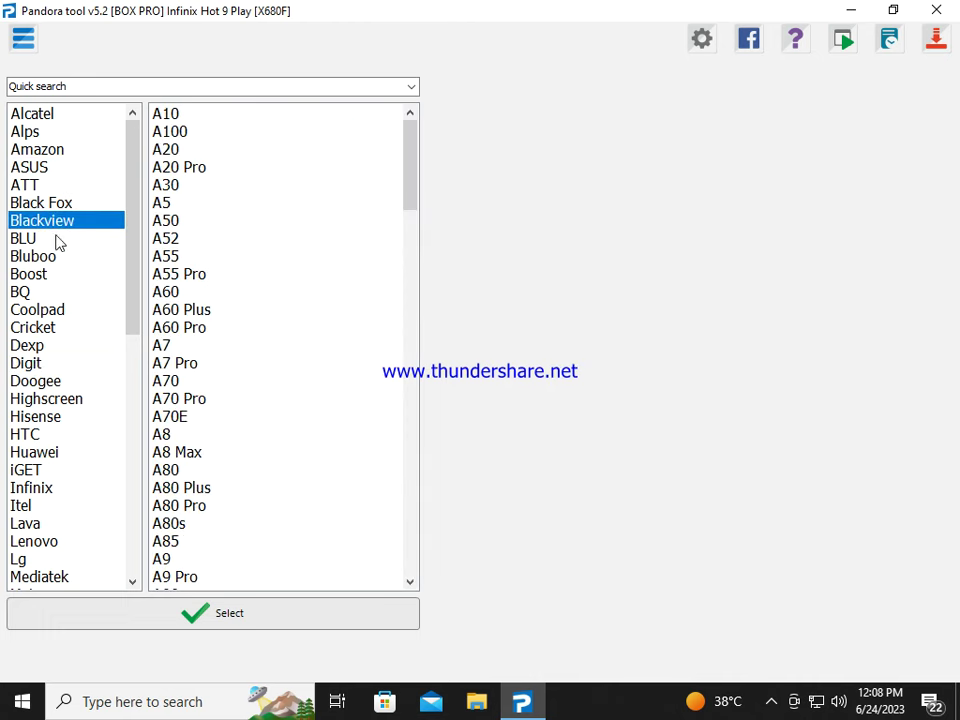
{"action": "left_click", "coordinate": [45, 240]}
{"action": "left_click", "coordinate": [46, 258]}
{"action": "left_click", "coordinate": [42, 276]}
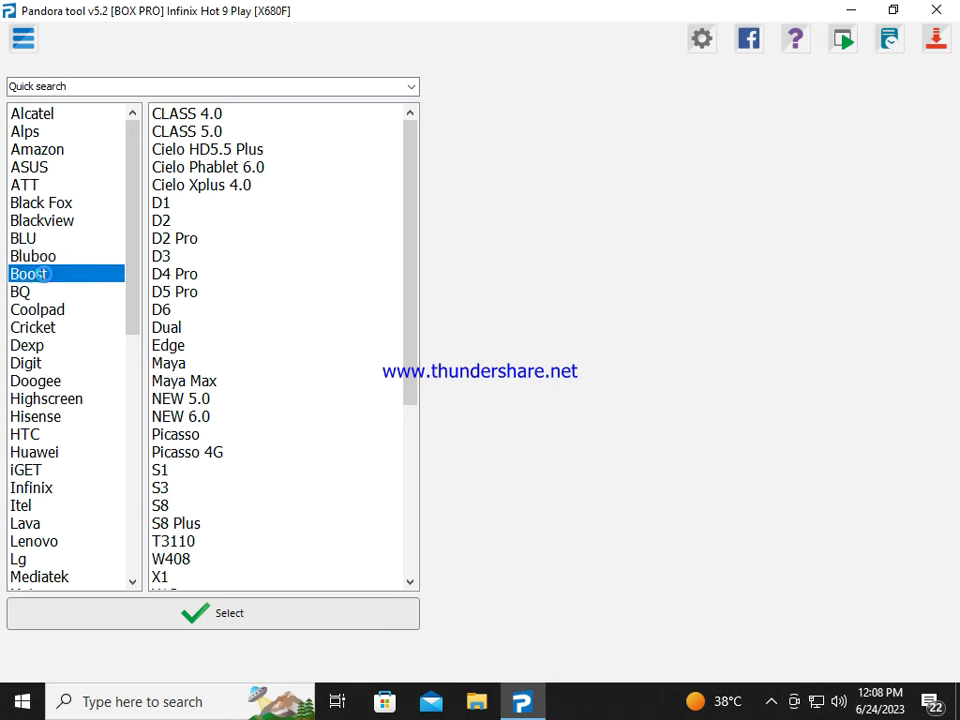
- View the BQ models and look through the Coolpad model list to its end
{"action": "left_click", "coordinate": [30, 294]}
{"action": "left_click", "coordinate": [60, 312]}
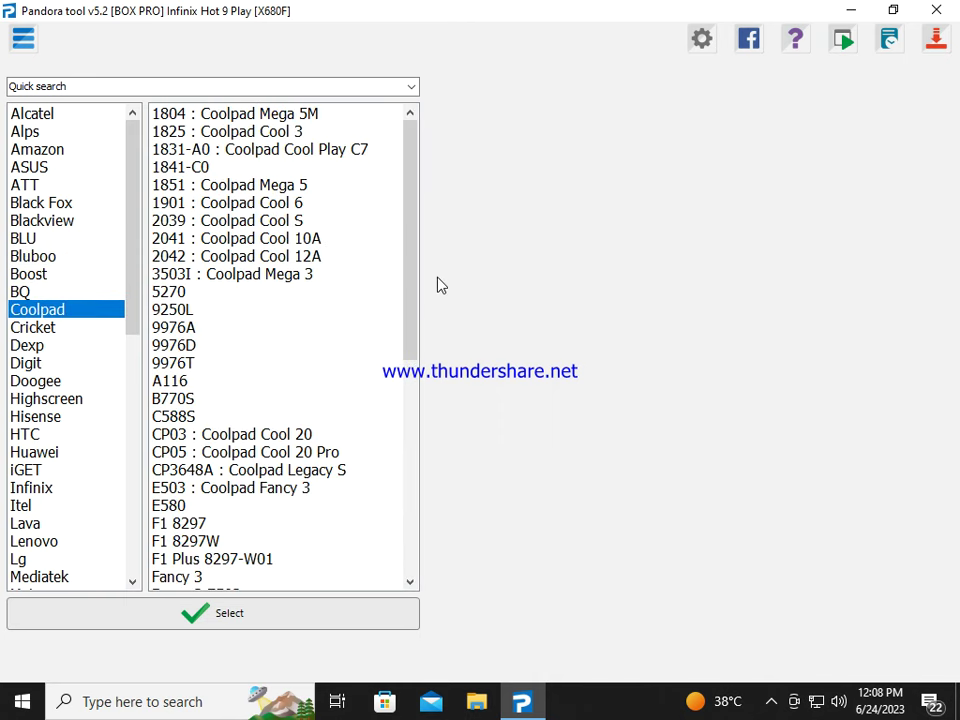
{"action": "left_click_drag", "start_coordinate": [411, 140], "coordinate": [435, 414]}
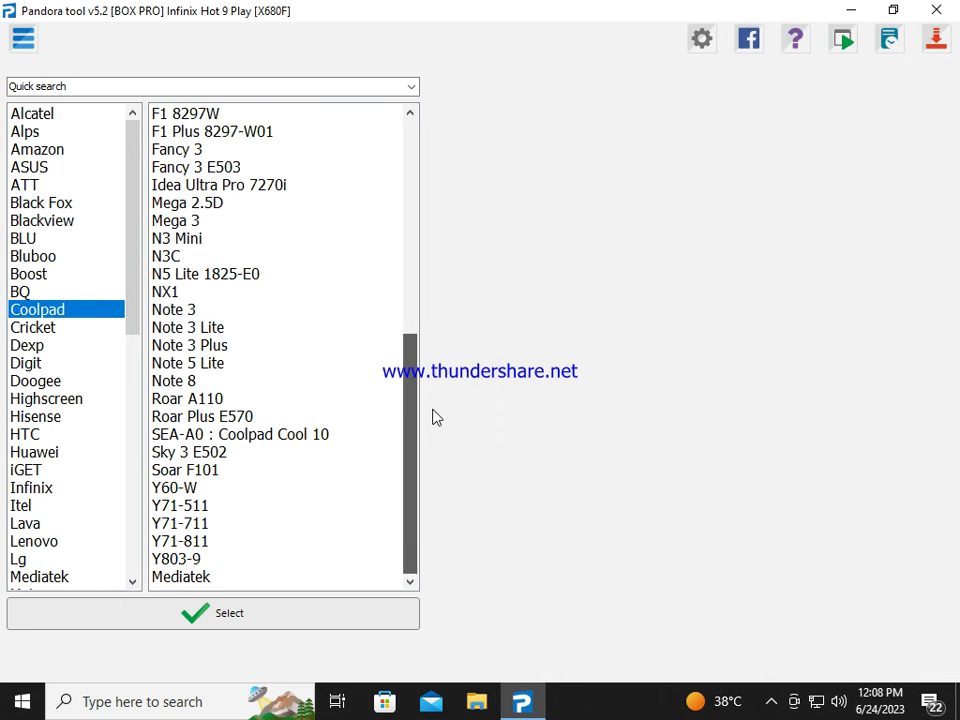
- View the Cricket models and look through the Dexp model list to its end
{"action": "left_click", "coordinate": [35, 329]}
{"action": "left_click", "coordinate": [36, 345]}
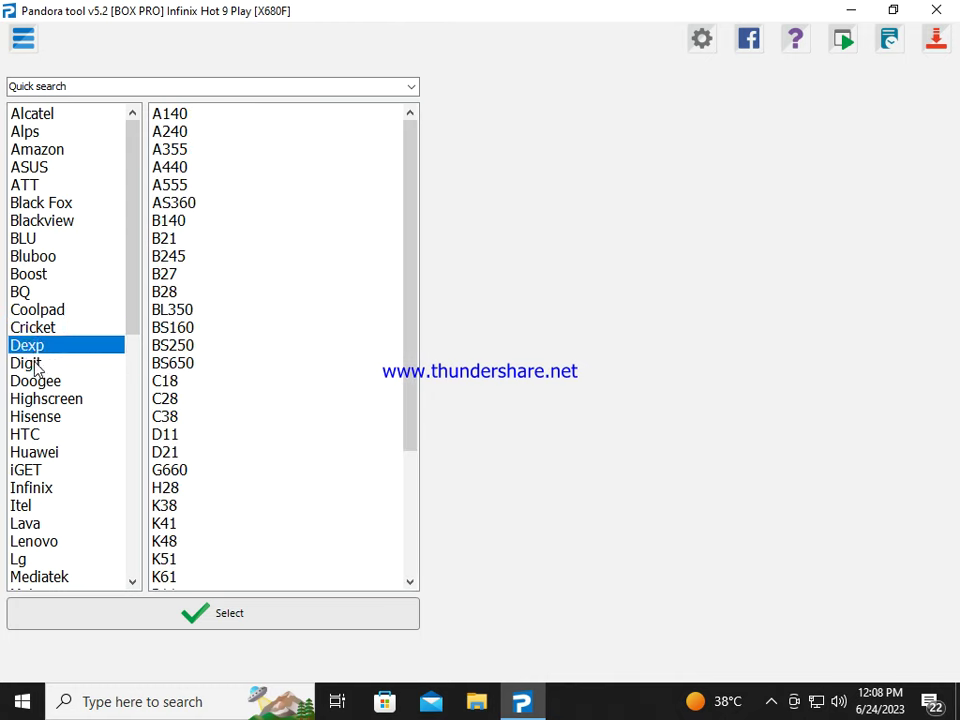
{"action": "left_click", "coordinate": [35, 364]}
{"action": "left_click", "coordinate": [38, 345]}
{"action": "left_click_drag", "start_coordinate": [407, 154], "coordinate": [399, 358]}
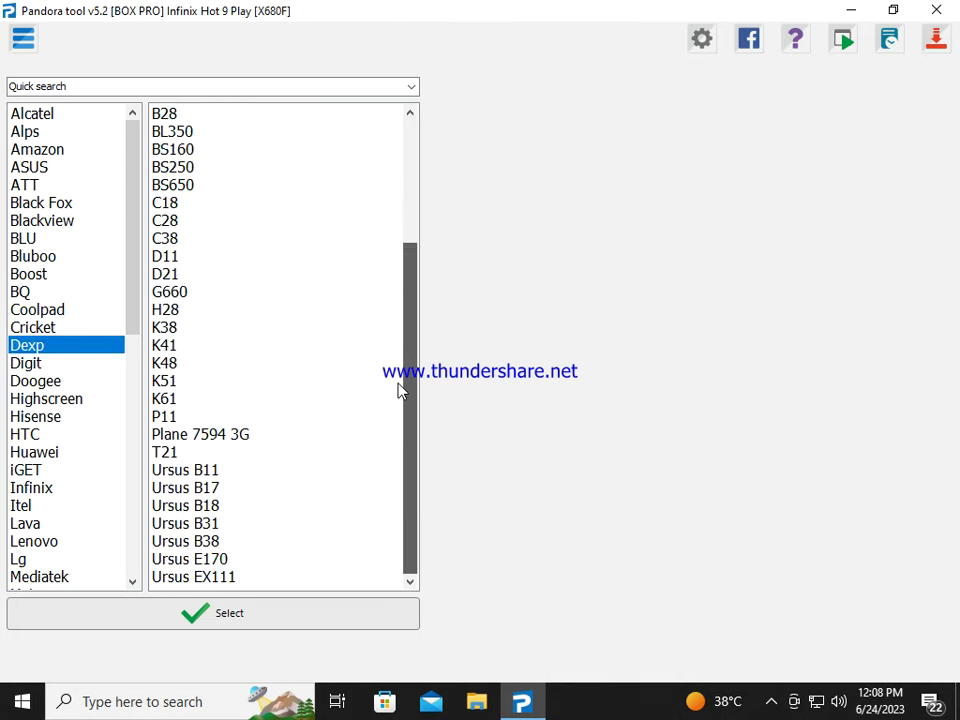
- View the supported models of the Digit, Doogee, Highscreen, HTC and Huawei brands
{"action": "left_click", "coordinate": [30, 363]}
{"action": "left_click", "coordinate": [42, 381]}
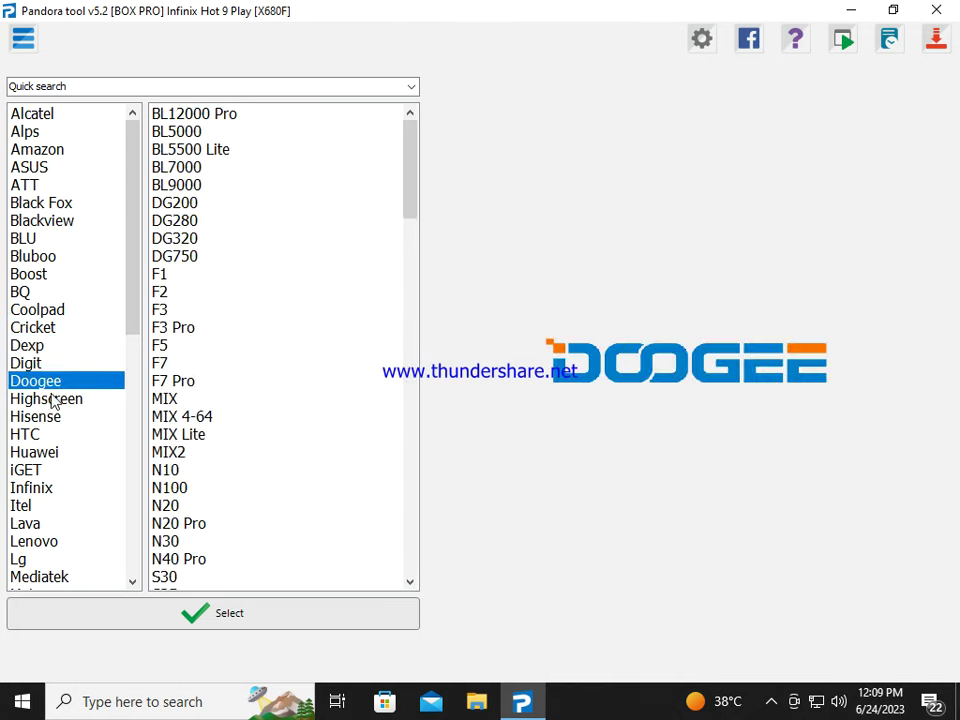
{"action": "left_click", "coordinate": [47, 399]}
{"action": "scroll", "coordinate": [28, 452], "scroll_direction": "down", "scroll_amount": 2}
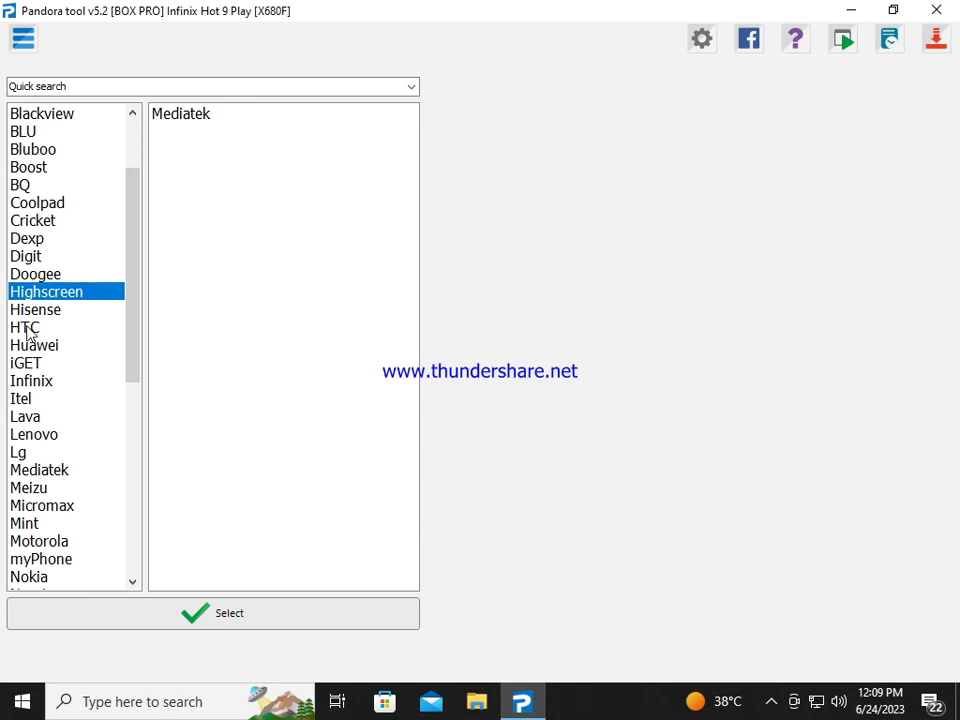
{"action": "left_click", "coordinate": [27, 327]}
{"action": "left_click", "coordinate": [50, 346]}
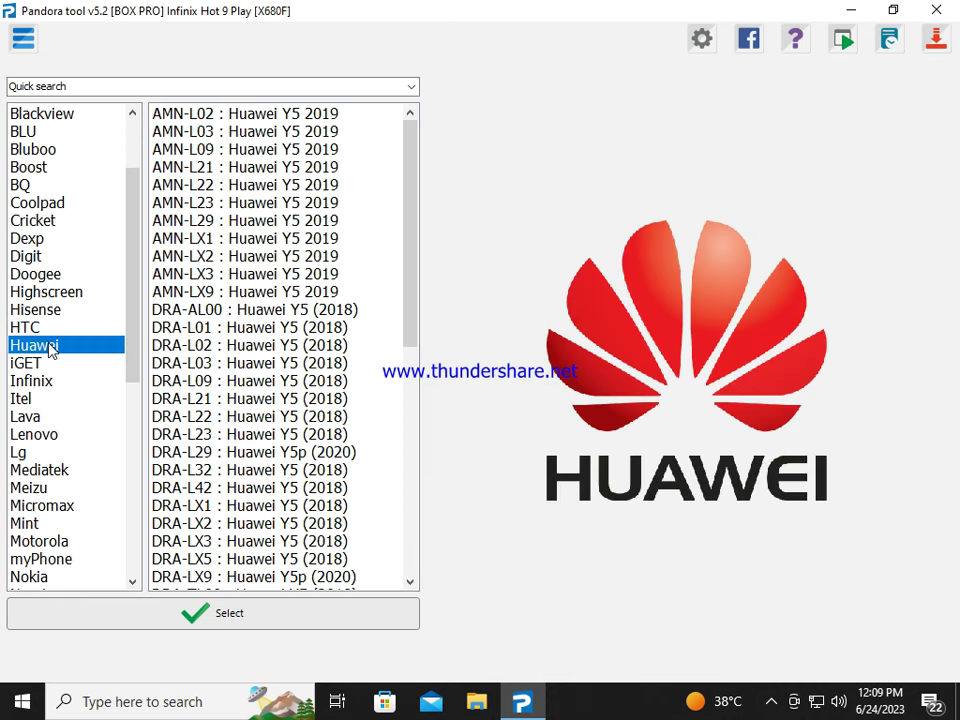
- View the iGET and Infinix models and look through the Motorola model list to its end
{"action": "scroll", "coordinate": [47, 347], "scroll_direction": "down", "scroll_amount": 1}
{"action": "left_click", "coordinate": [37, 311]}
{"action": "left_click", "coordinate": [40, 327]}
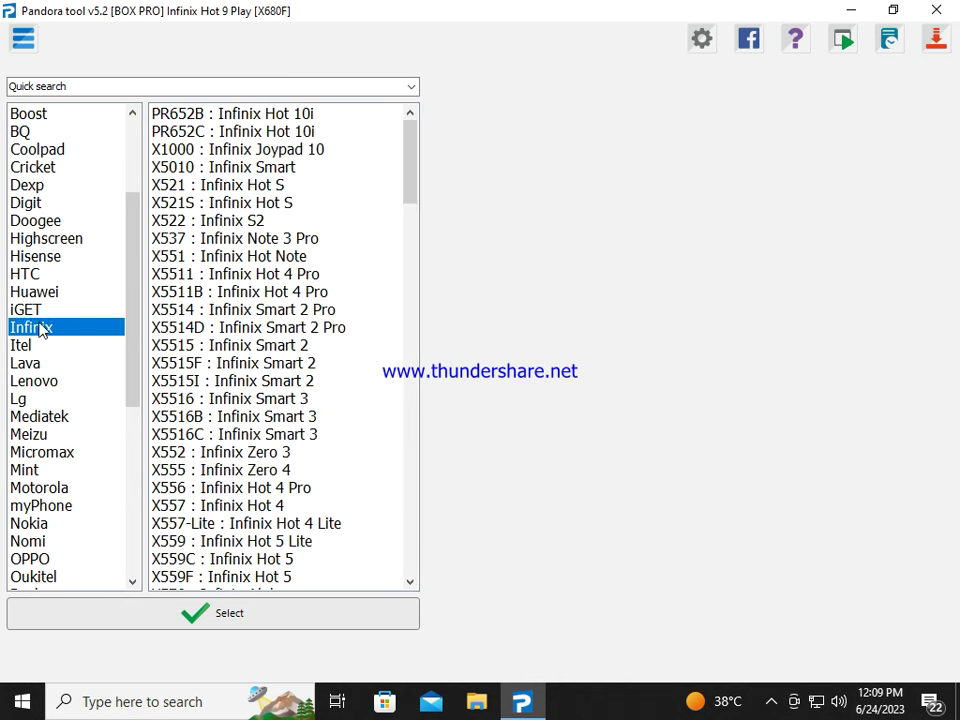
{"action": "scroll", "coordinate": [30, 320], "scroll_direction": "down", "scroll_amount": 4}
{"action": "left_click", "coordinate": [30, 273]}
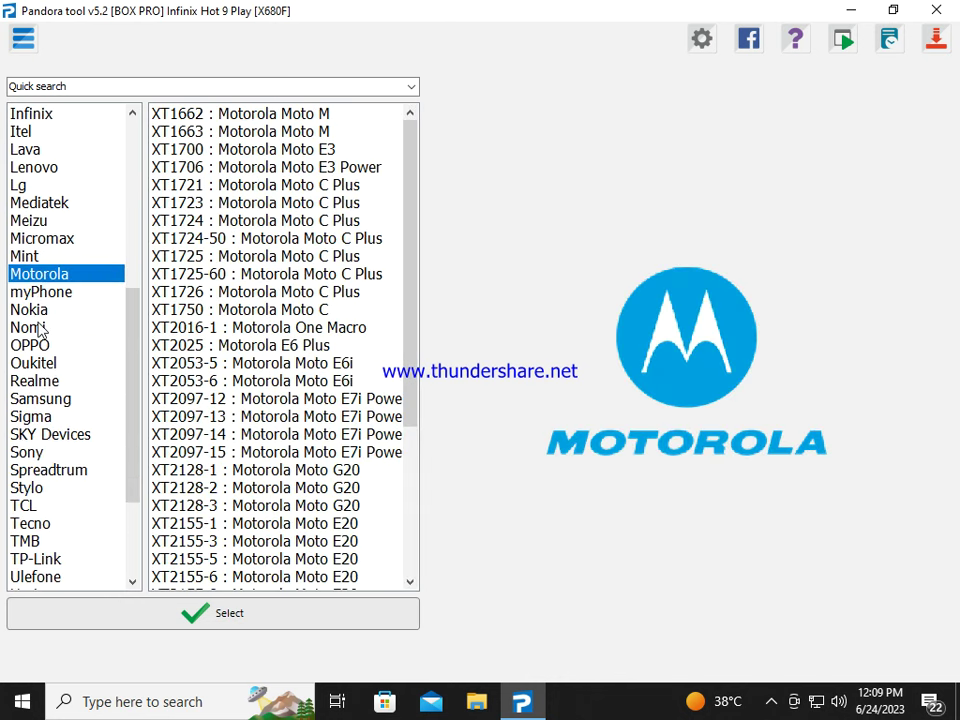
{"action": "left_click_drag", "start_coordinate": [416, 279], "coordinate": [409, 514]}
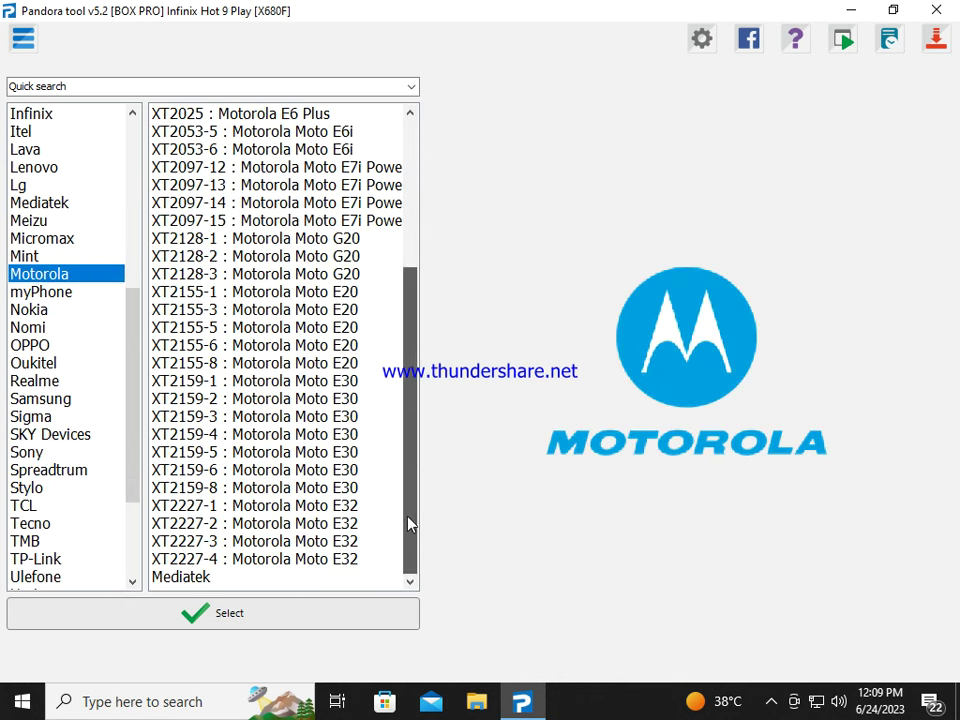
- Look through part of the myPhone model list and view the Nomi and Oukitel models
{"action": "left_click", "coordinate": [65, 292]}
{"action": "left_click_drag", "start_coordinate": [413, 214], "coordinate": [394, 343]}
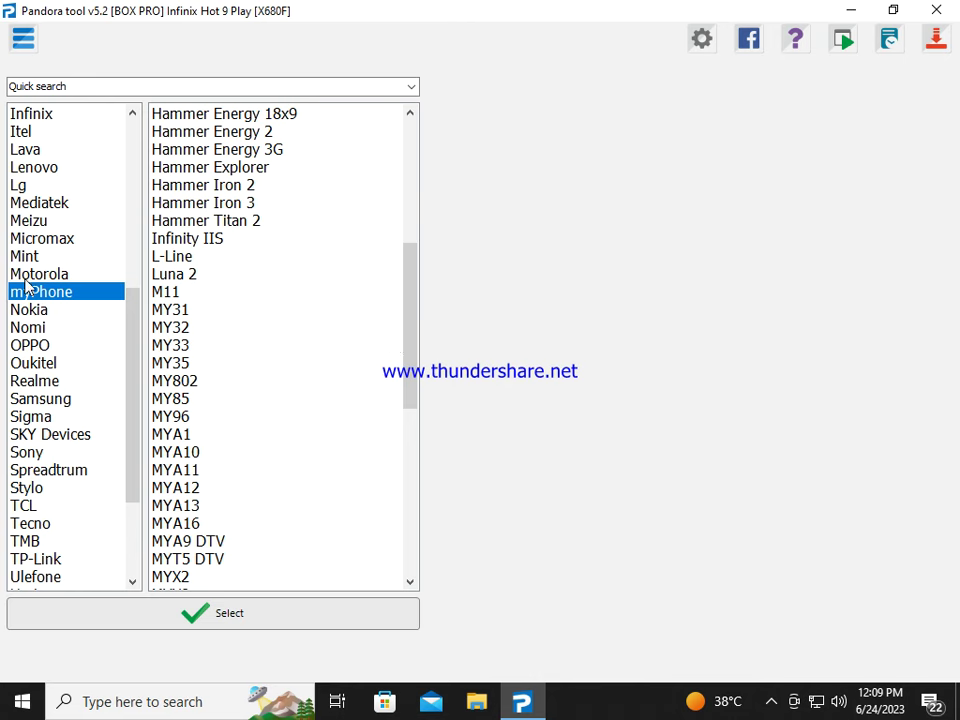
{"action": "left_click", "coordinate": [40, 327]}
{"action": "left_click", "coordinate": [72, 363]}
- Look through the Realme and Samsung model lists again to their last entries
{"action": "left_click", "coordinate": [66, 383]}
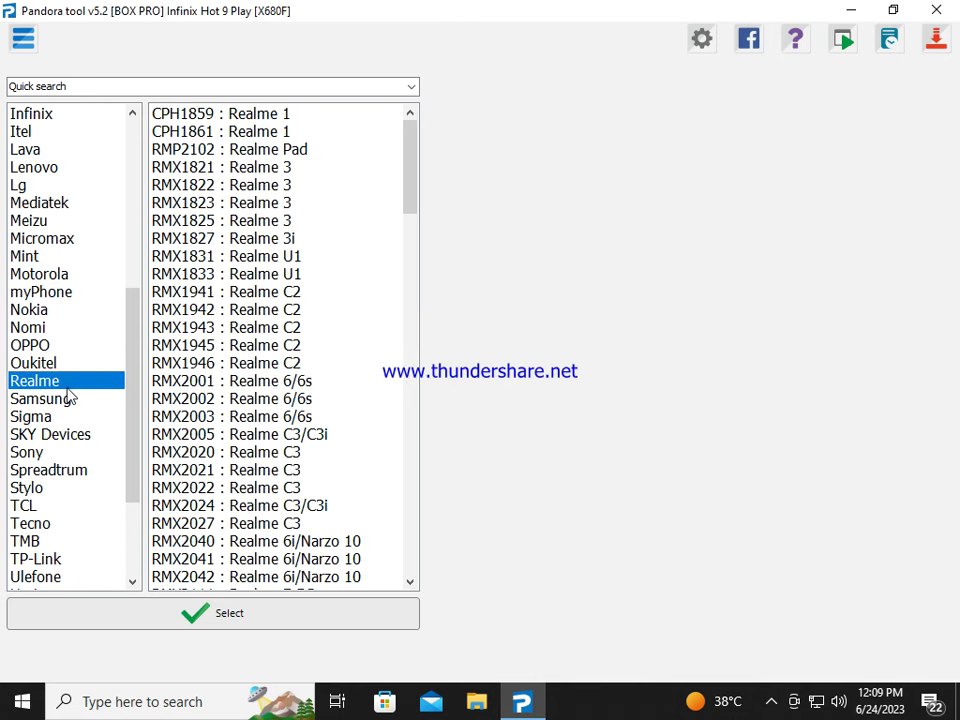
{"action": "left_click_drag", "start_coordinate": [418, 133], "coordinate": [424, 472]}
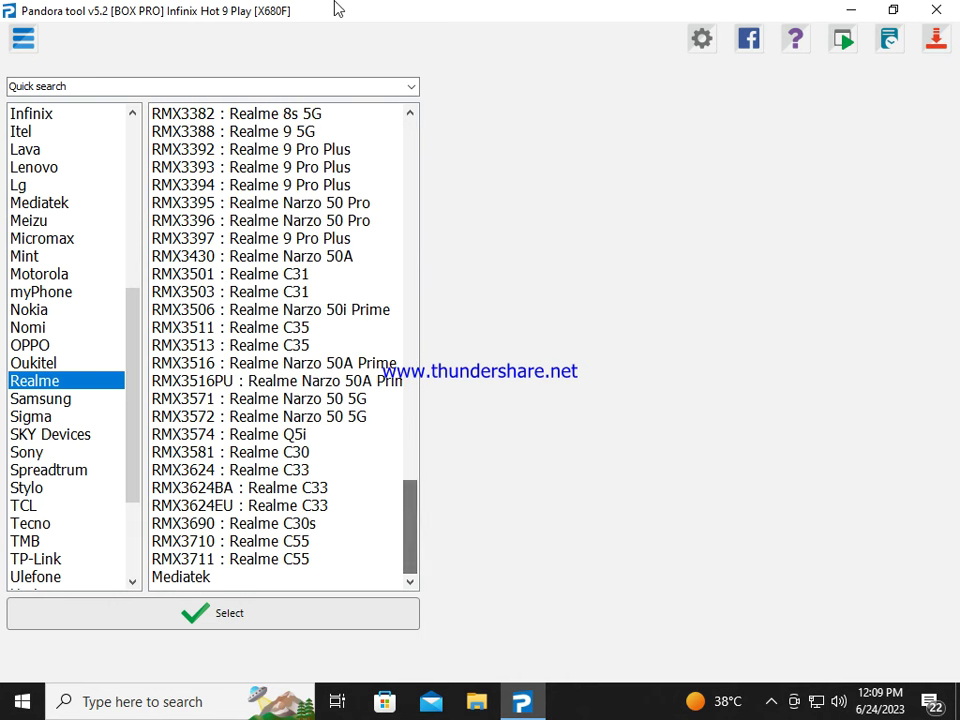
{"action": "left_click", "coordinate": [81, 400]}
{"action": "left_click_drag", "start_coordinate": [418, 202], "coordinate": [437, 508]}
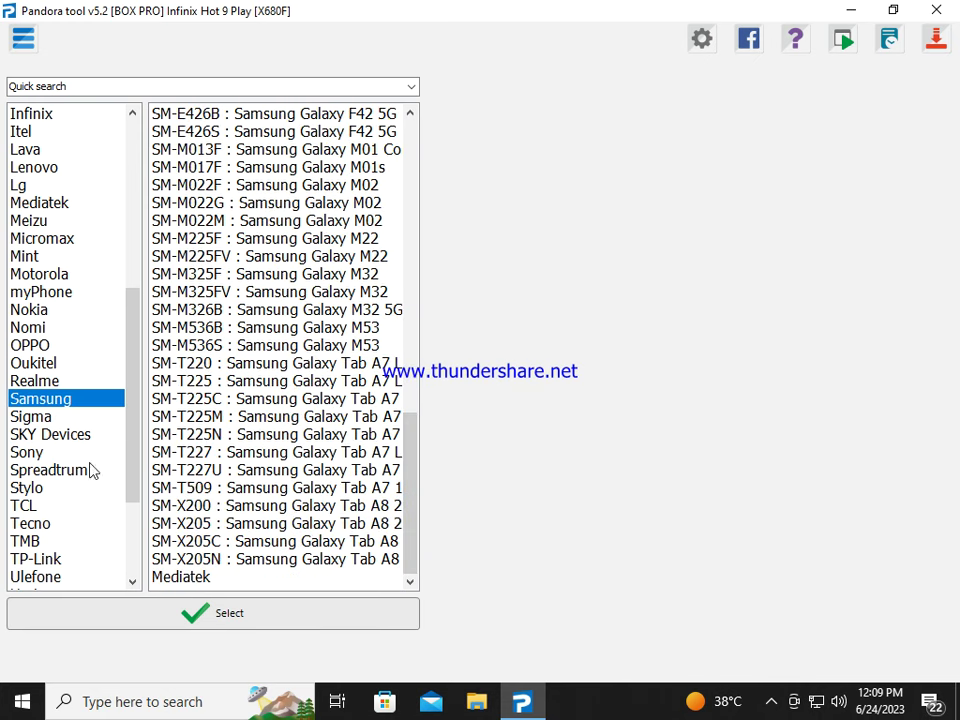
- View the entries of the brands following Samsung, including Spreadtrum, Stylo and TCL
{"action": "key", "text": "Down"}
{"action": "key", "text": "Down"}
{"action": "key", "text": "Down"}
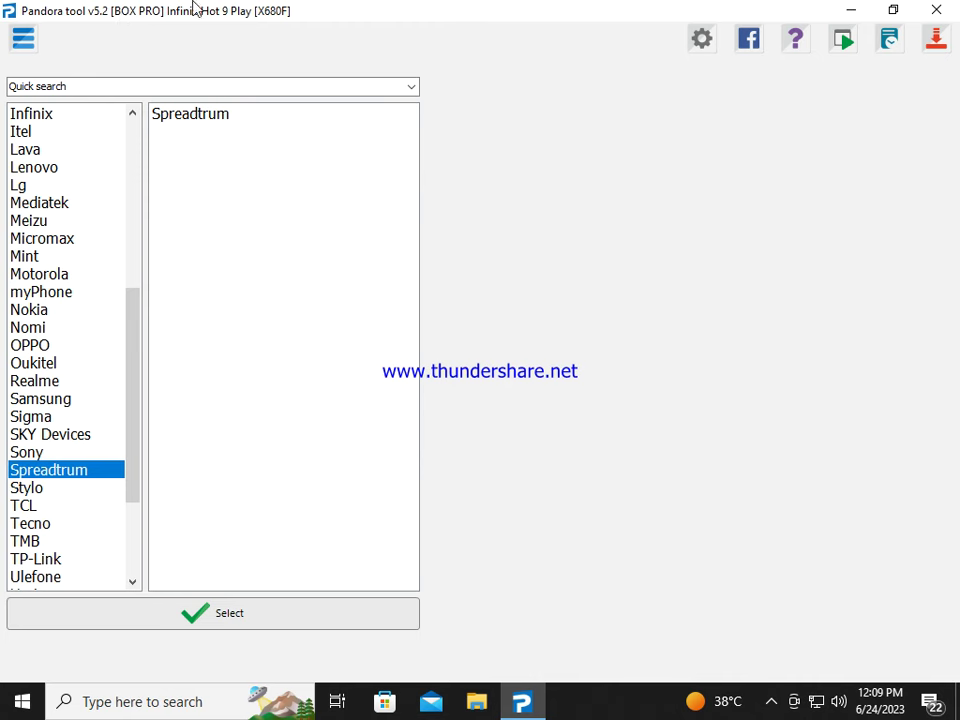
{"action": "scroll", "coordinate": [73, 296], "scroll_direction": "down", "scroll_amount": 3}
{"action": "left_click", "coordinate": [45, 330]}
{"action": "left_click", "coordinate": [47, 364]}
{"action": "left_click", "coordinate": [43, 345]}
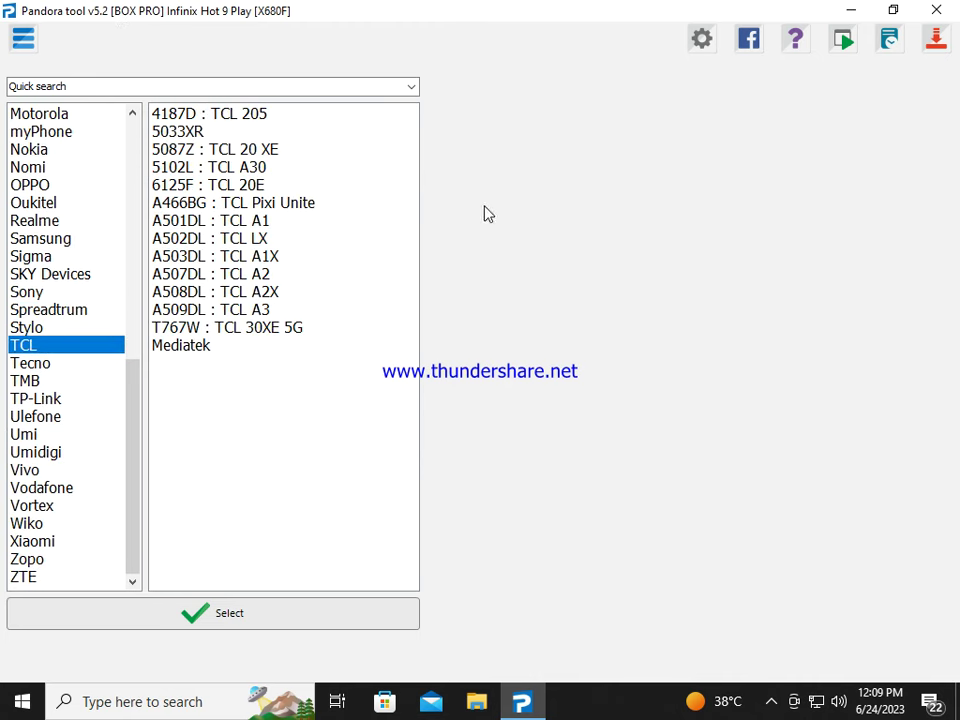
- View the TMB models and look through the Tecno model list to its end
{"action": "left_click", "coordinate": [55, 380]}
{"action": "left_click", "coordinate": [54, 366]}
{"action": "left_click_drag", "start_coordinate": [408, 148], "coordinate": [433, 521]}
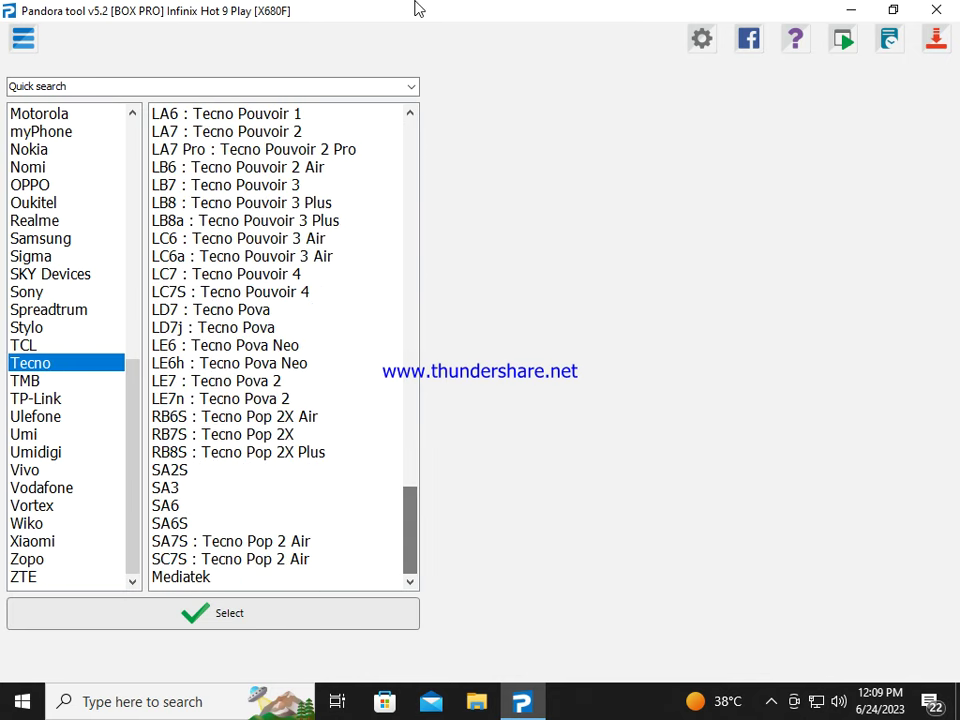
{"action": "left_click", "coordinate": [771, 701]}
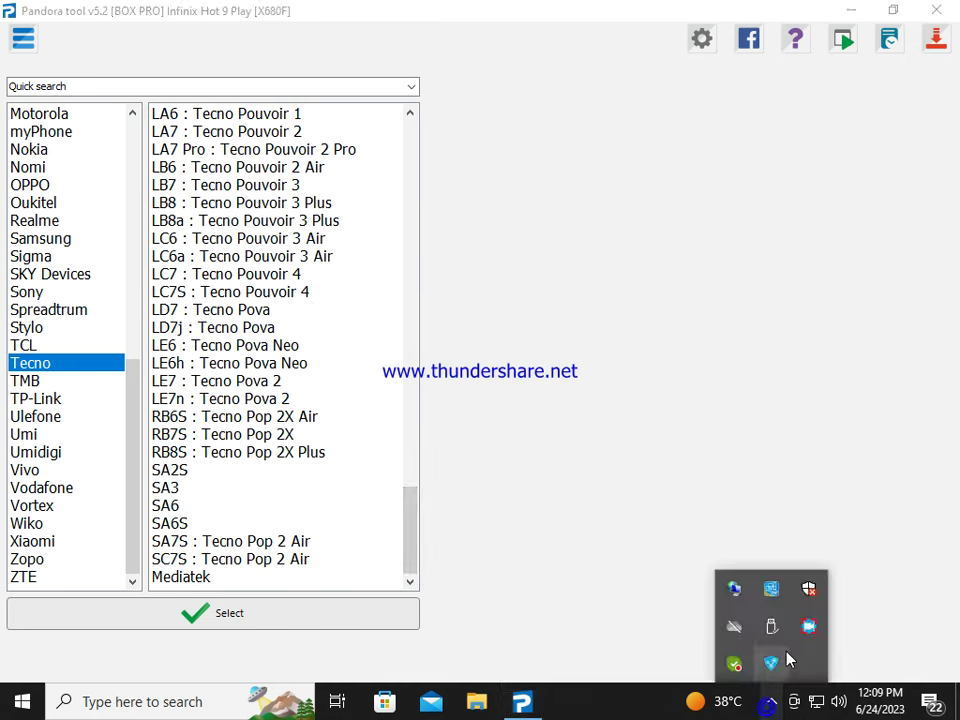